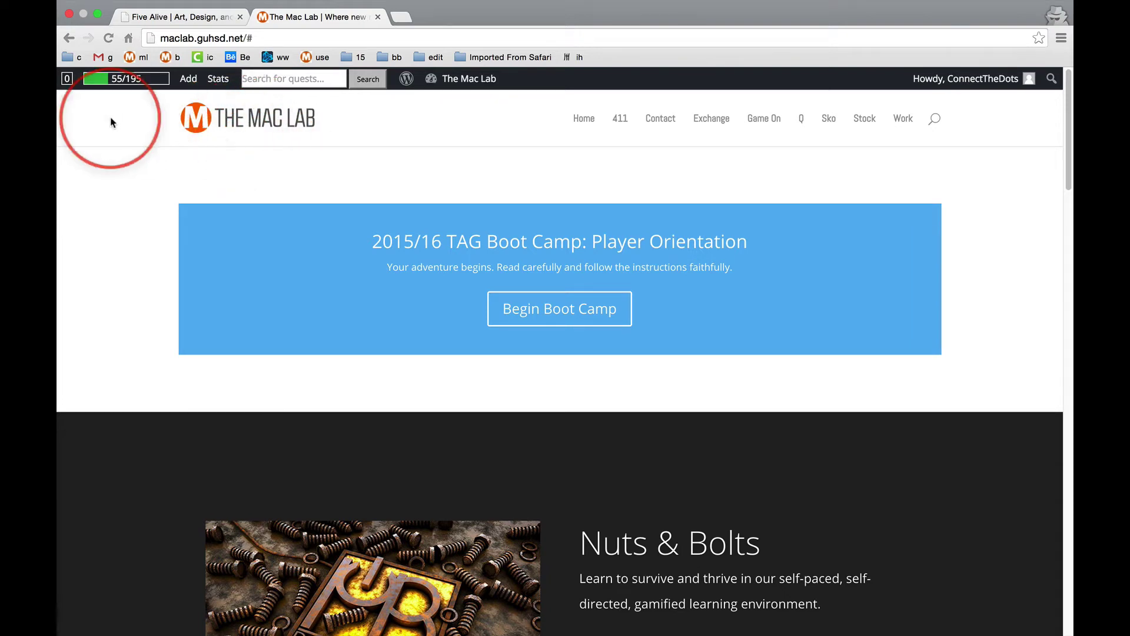
# Step: Drag THE MAC LAB logo out of Chrome and open it in Photoshop as header03-2.png
pyautogui.moveTo(266, 116); pyautogui.dragTo(312, 566)
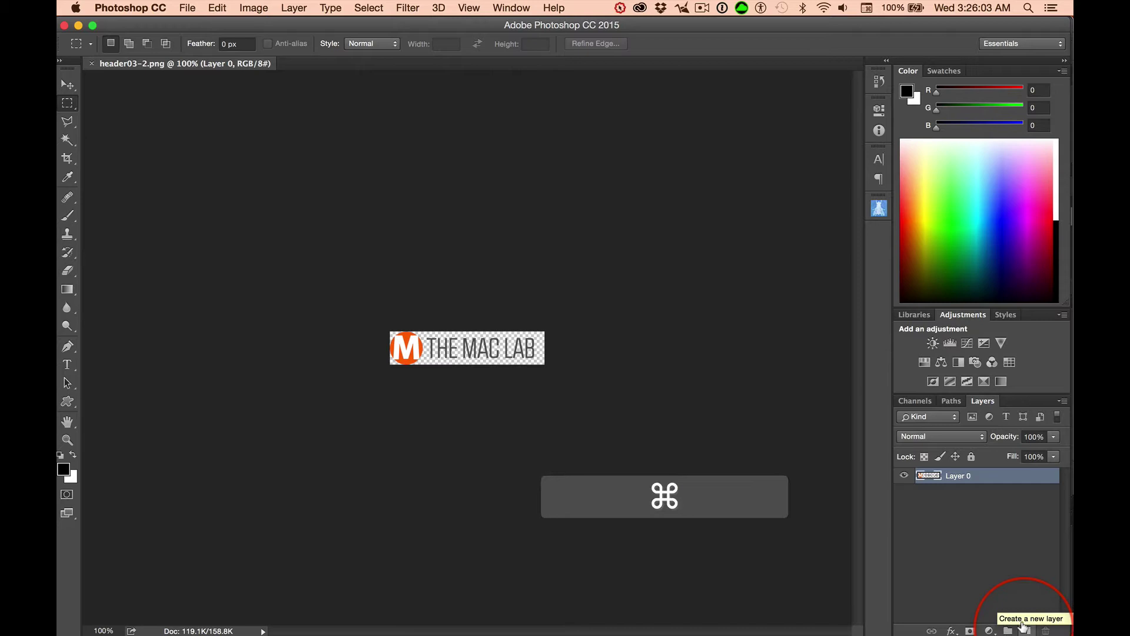
# Step: Add a new Layer 1 beneath the logo layer and fill it with white
pyautogui.keyDown('super'); pyautogui.click(1025, 628); pyautogui.keyUp('super')
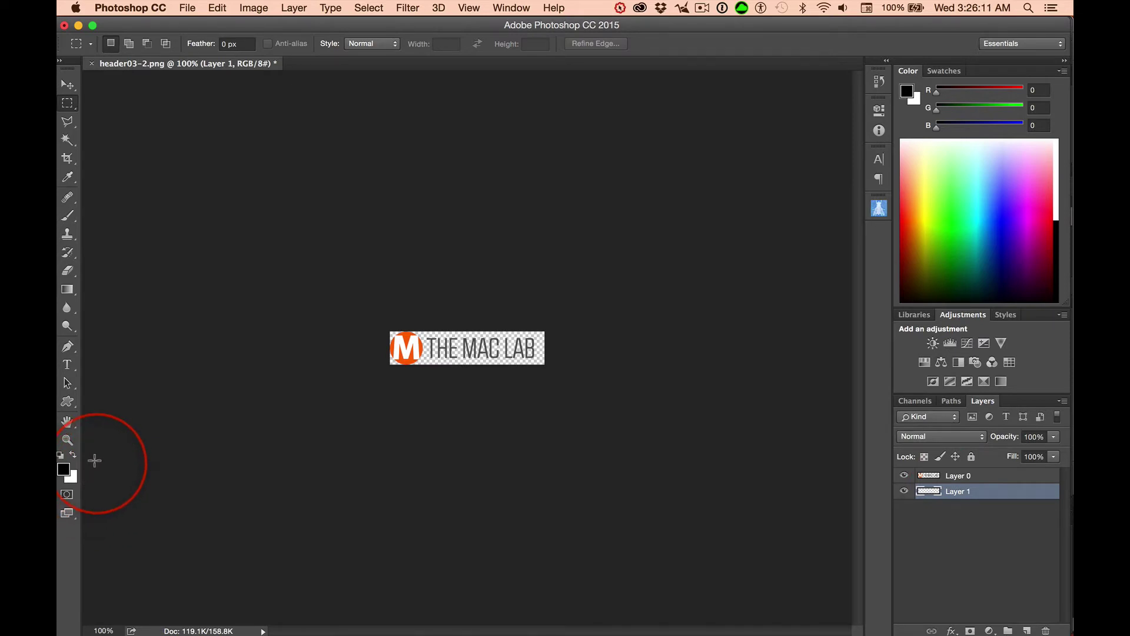
pyautogui.press('super')
pyautogui.press('super+BackSpace')
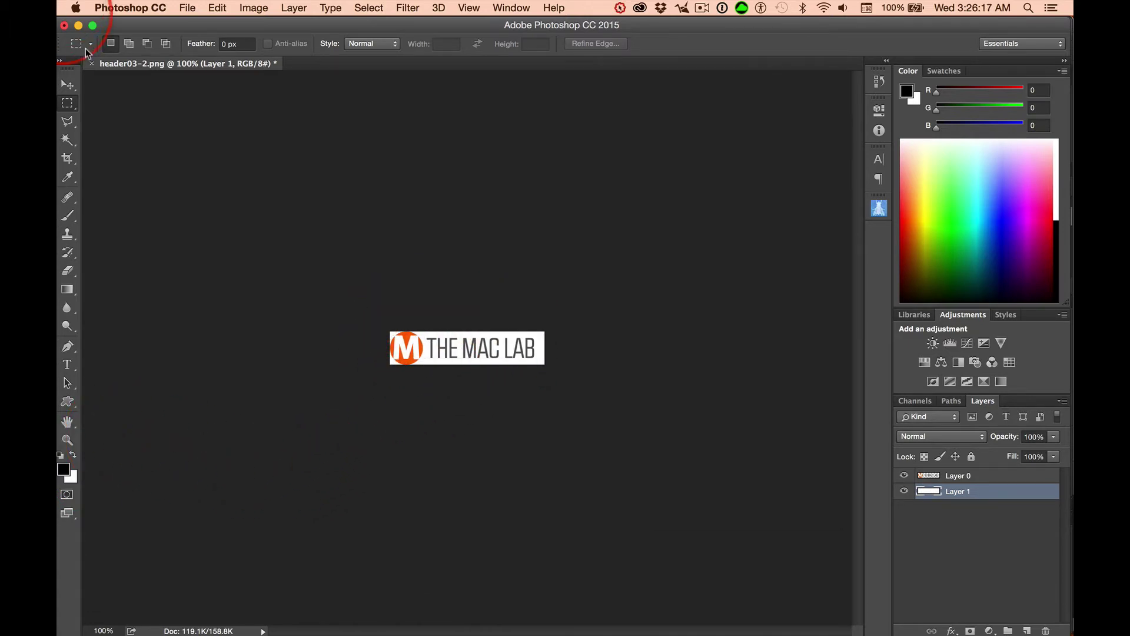
pyautogui.click(68, 84)
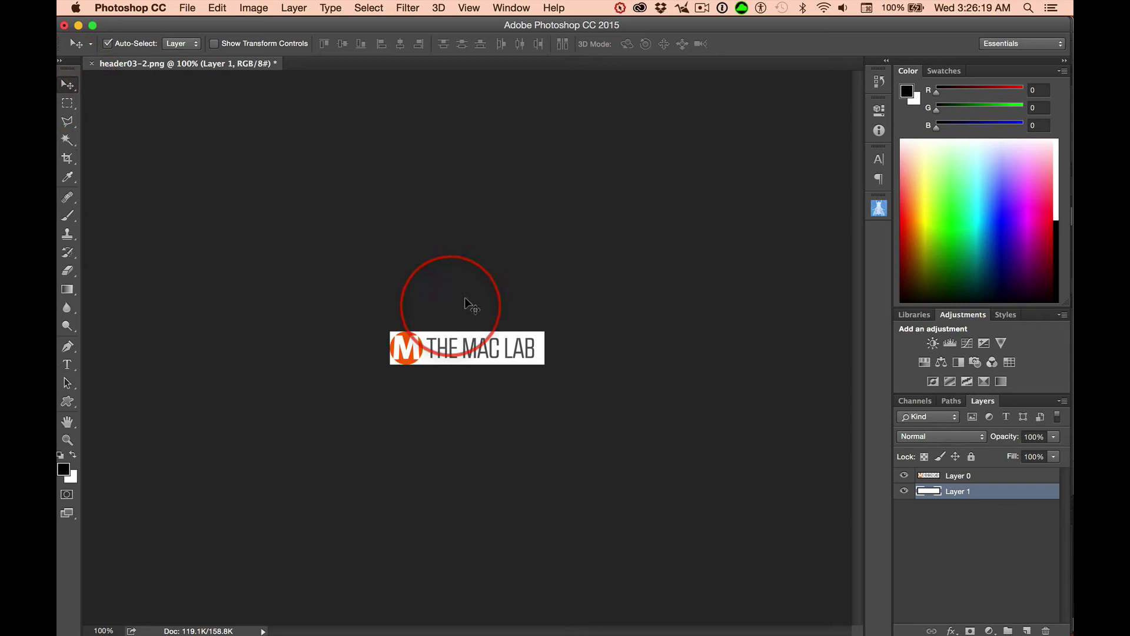
# Step: Enlarge the canvas from 437 × 93 to 500 × 100 pixels with Image > Canvas Size
pyautogui.press('alt+super')
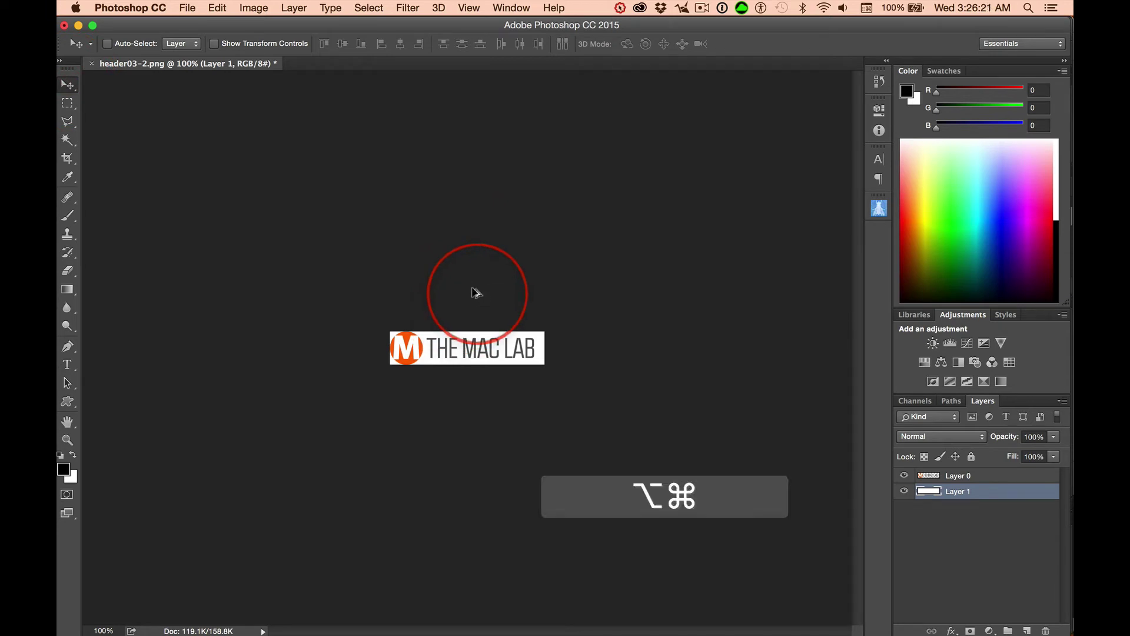
pyautogui.press('alt+super+c')
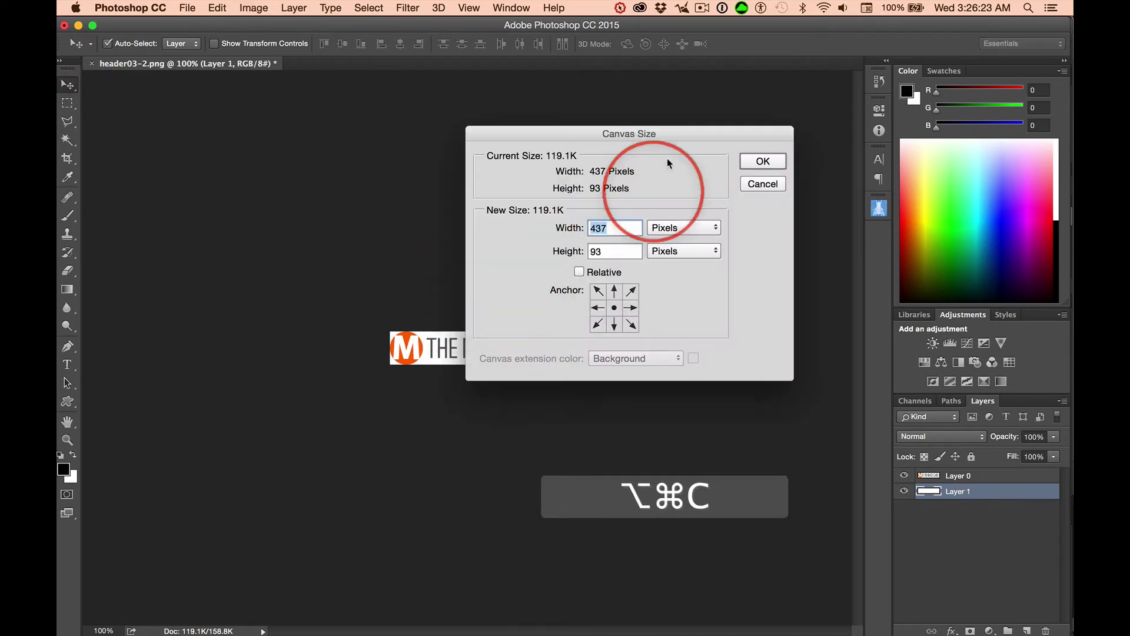
pyautogui.click(762, 183)
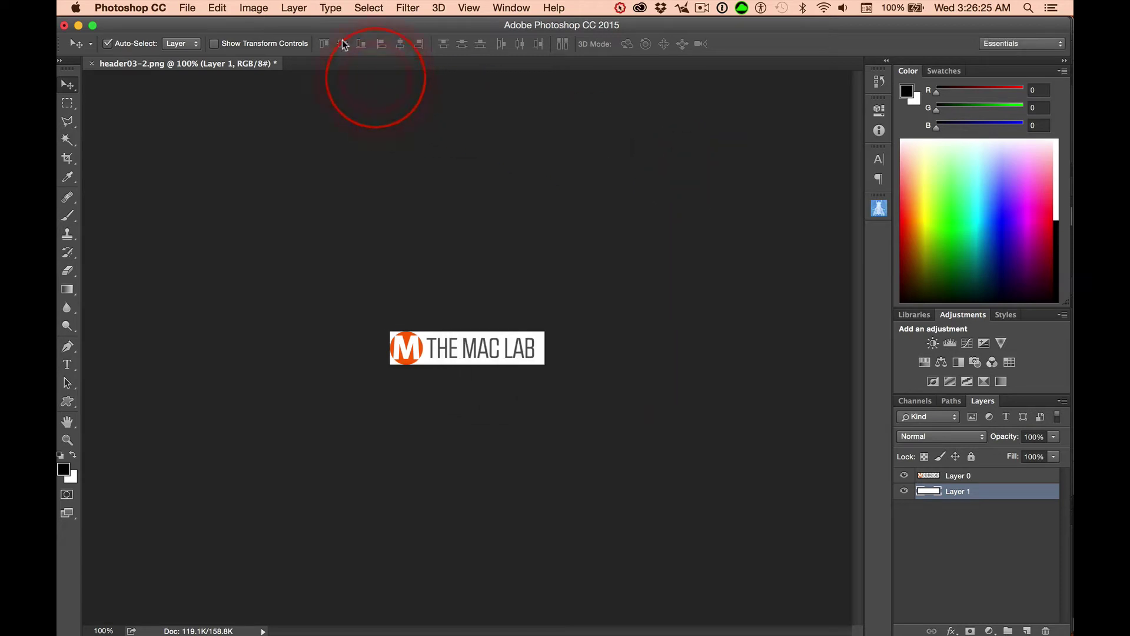
pyautogui.click(253, 8)
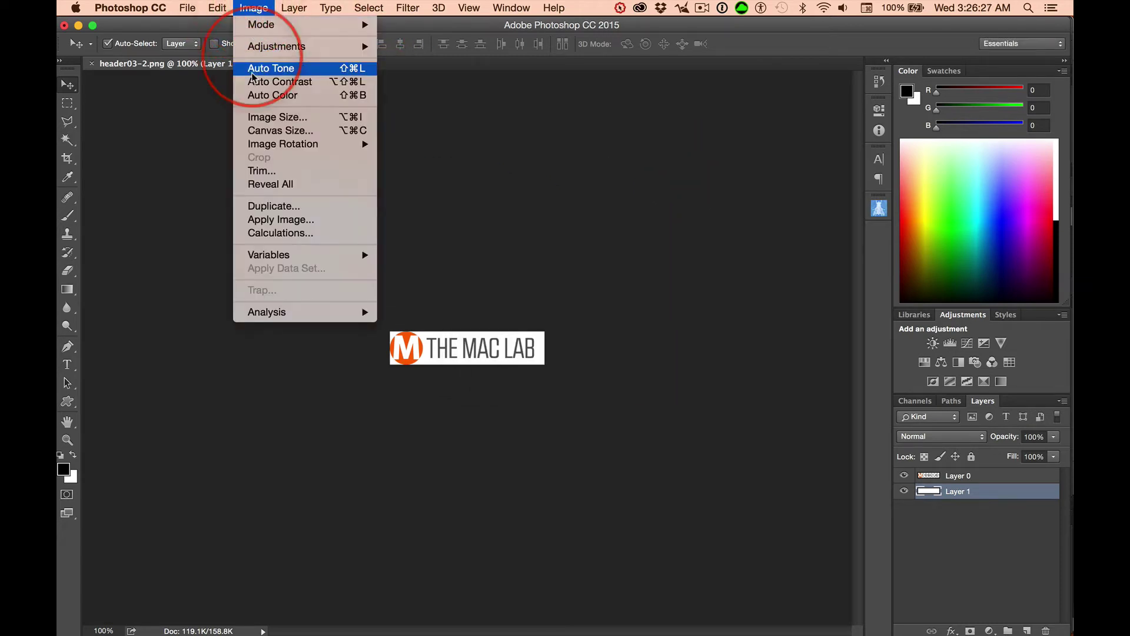
pyautogui.click(272, 135)
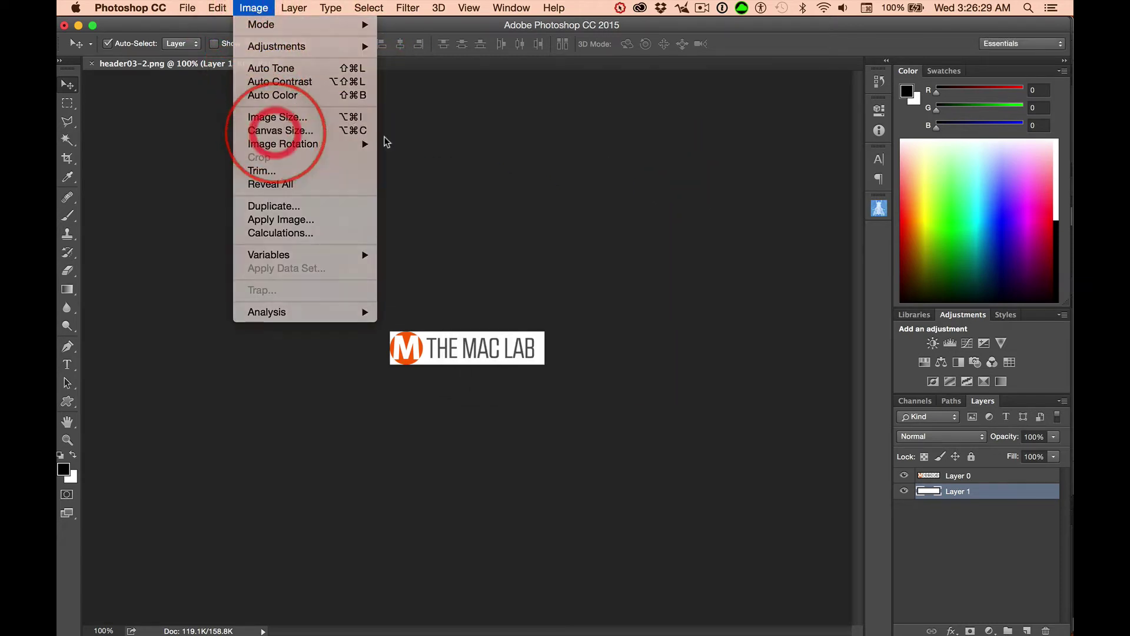
pyautogui.moveTo(596, 134); pyautogui.dragTo(730, 120)
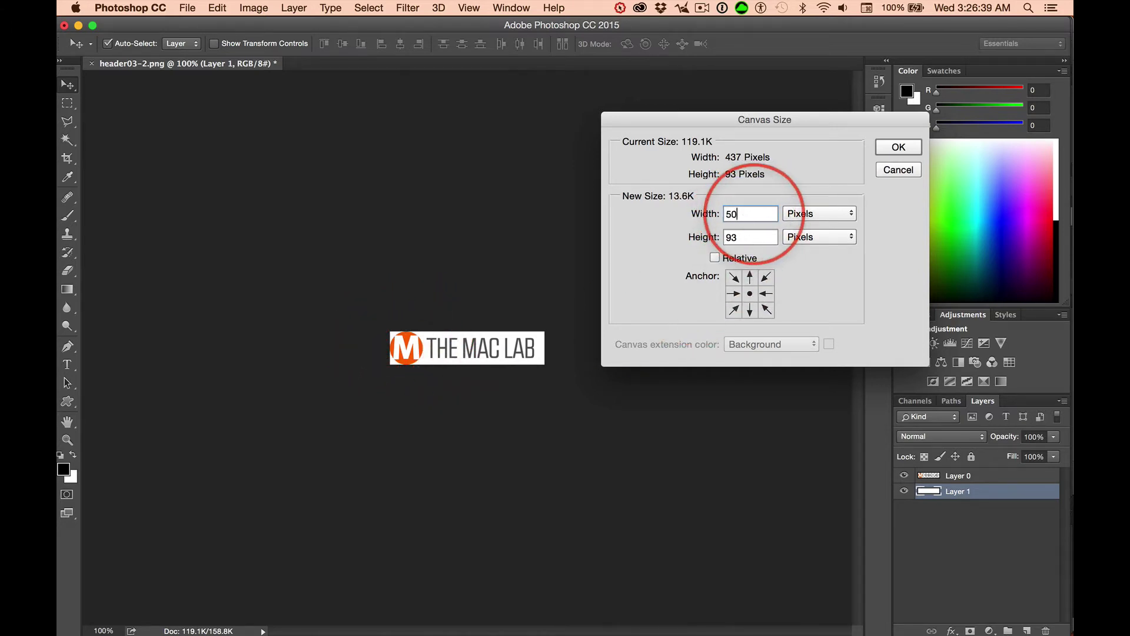
pyautogui.write('0')
pyautogui.press('Tab')
pyautogui.write('1')
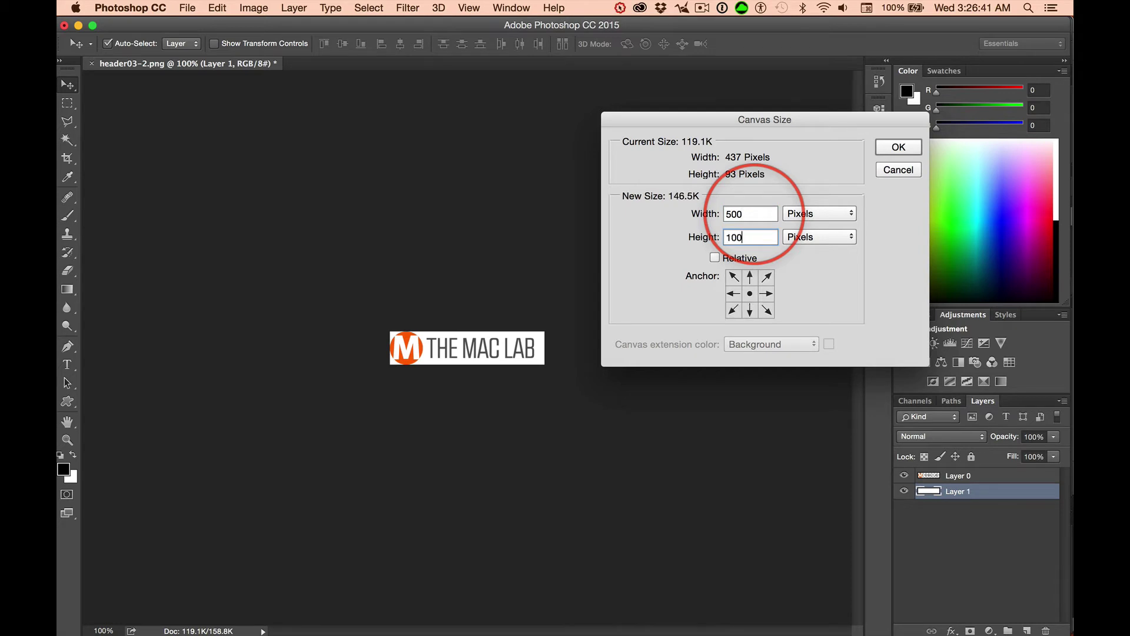
pyautogui.click(909, 146)
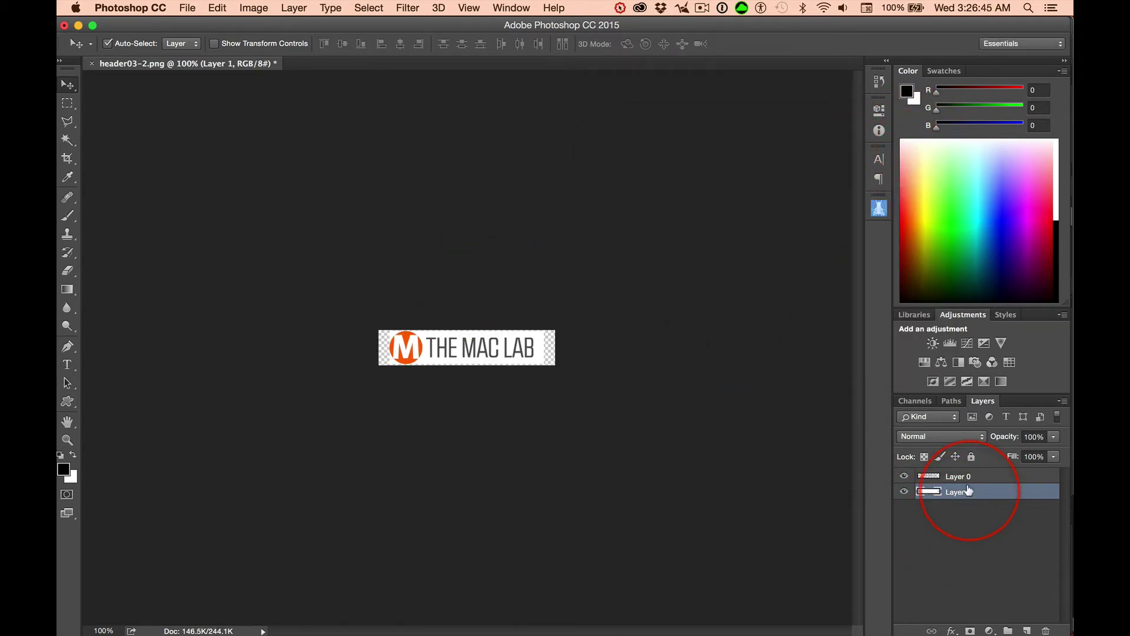
# Step: Fill Layer 1's new transparent margins with white and fit the 500 × 100 canvas on screen
pyautogui.press('super+BackSpace')
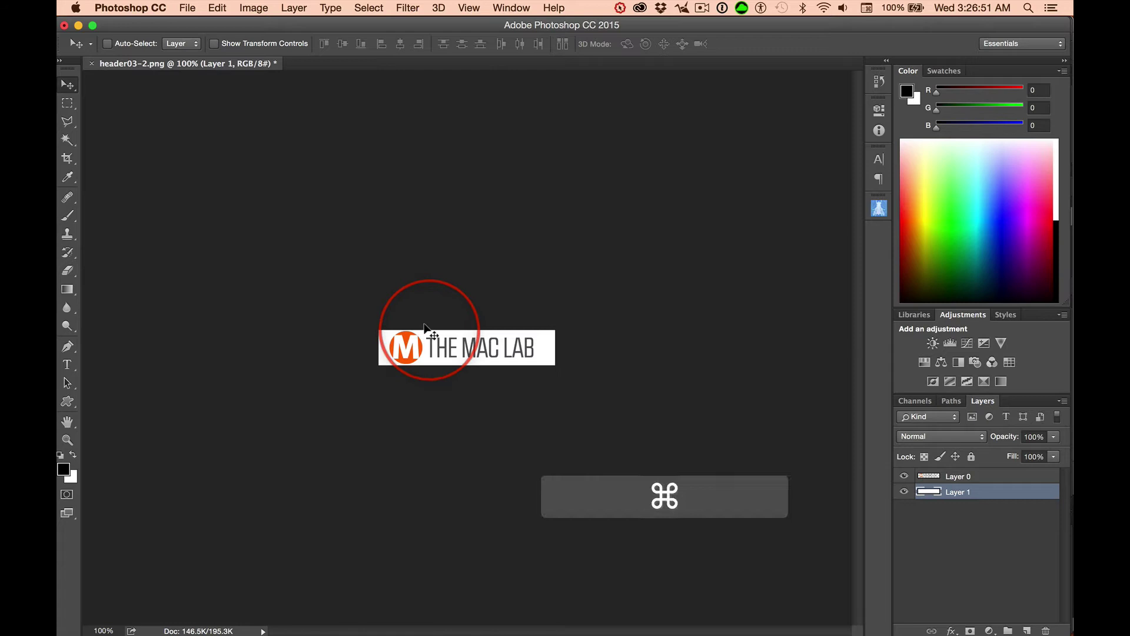
pyautogui.press('super+0')
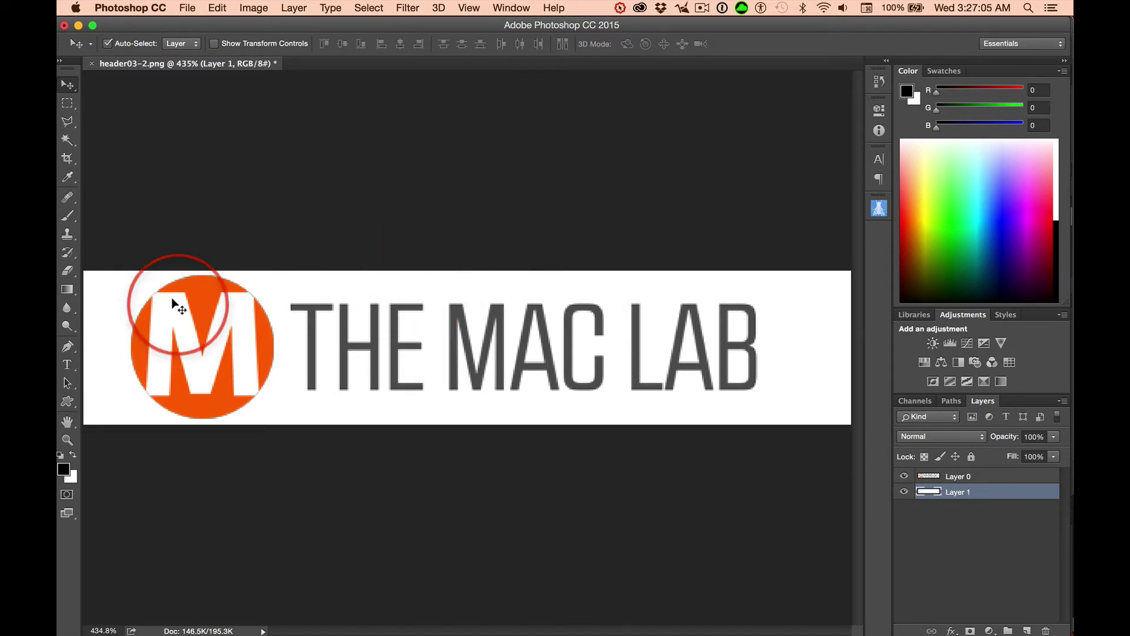
# Step: Hide white Layer 1 and trim the image based on Transparent Pixels
pyautogui.click(904, 491)
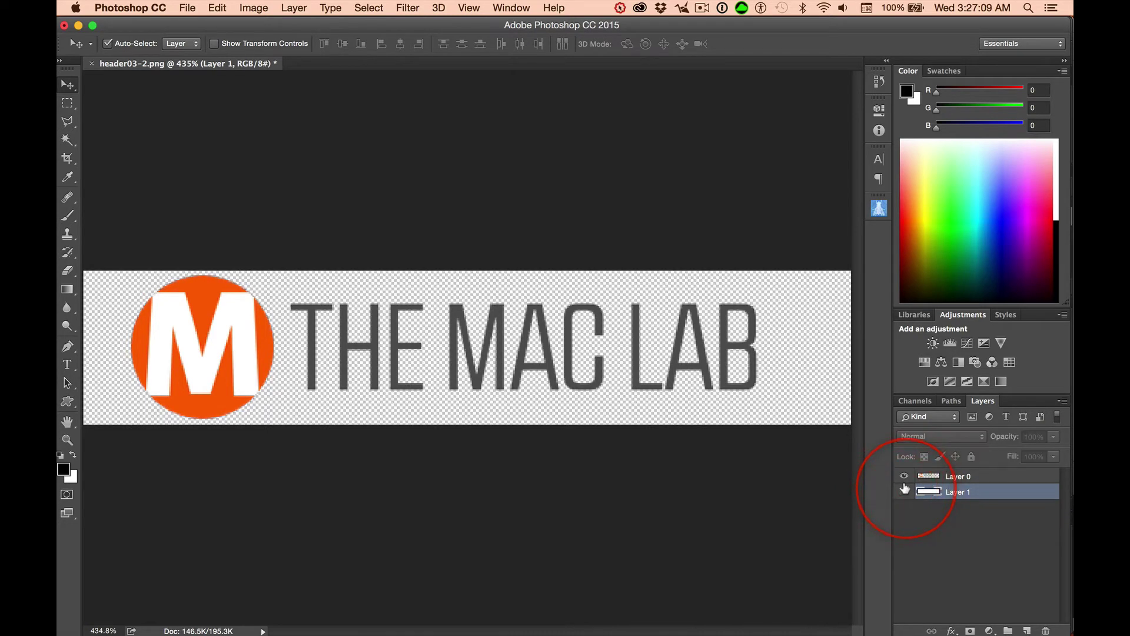
pyautogui.click(254, 8)
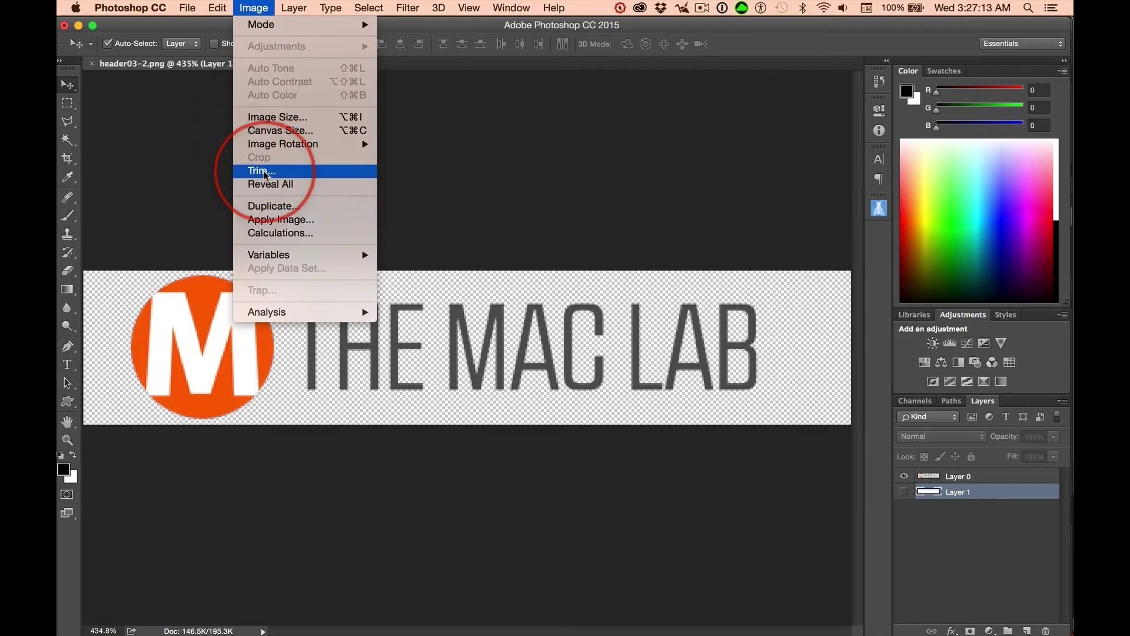
pyautogui.click(306, 172)
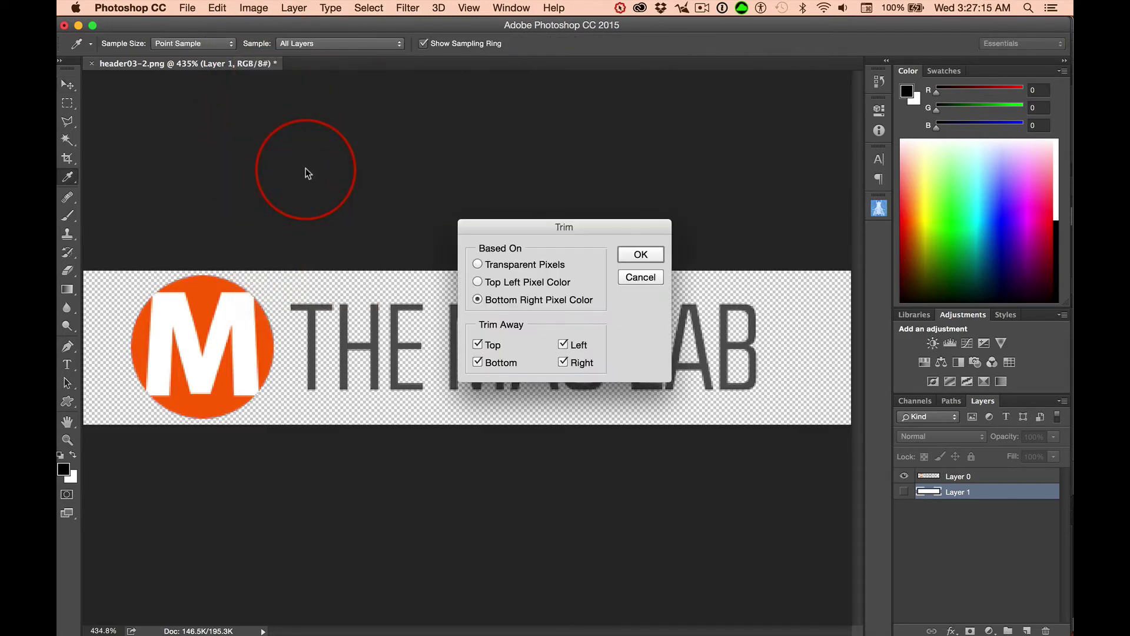
pyautogui.moveTo(501, 221); pyautogui.dragTo(378, 69)
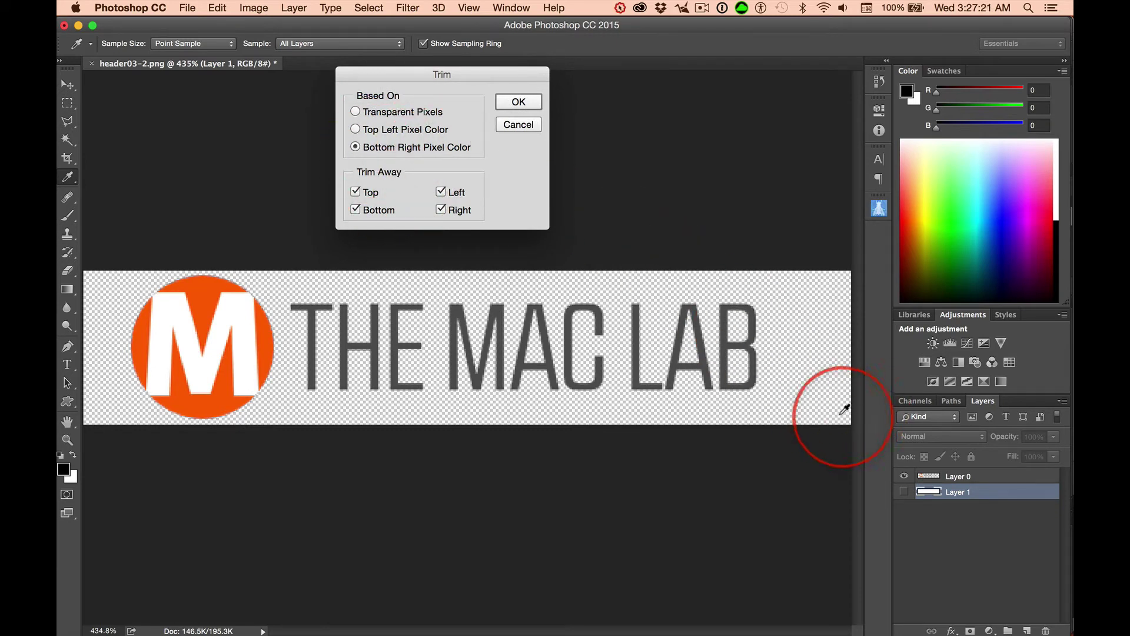
pyautogui.click(375, 115)
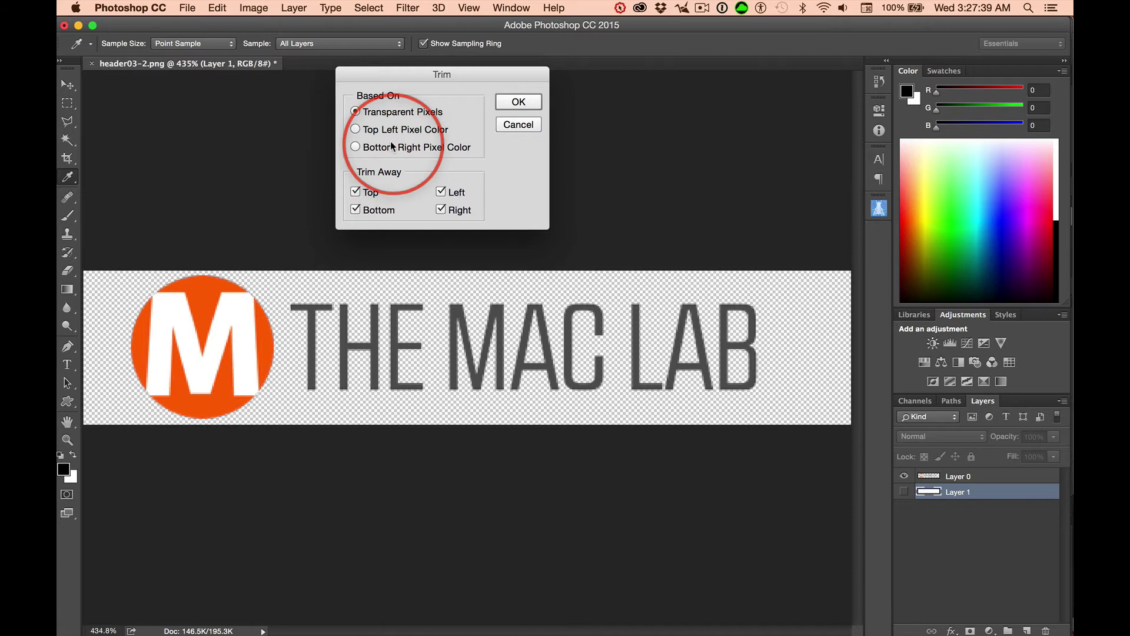
pyautogui.click(518, 102)
pyautogui.press('v')
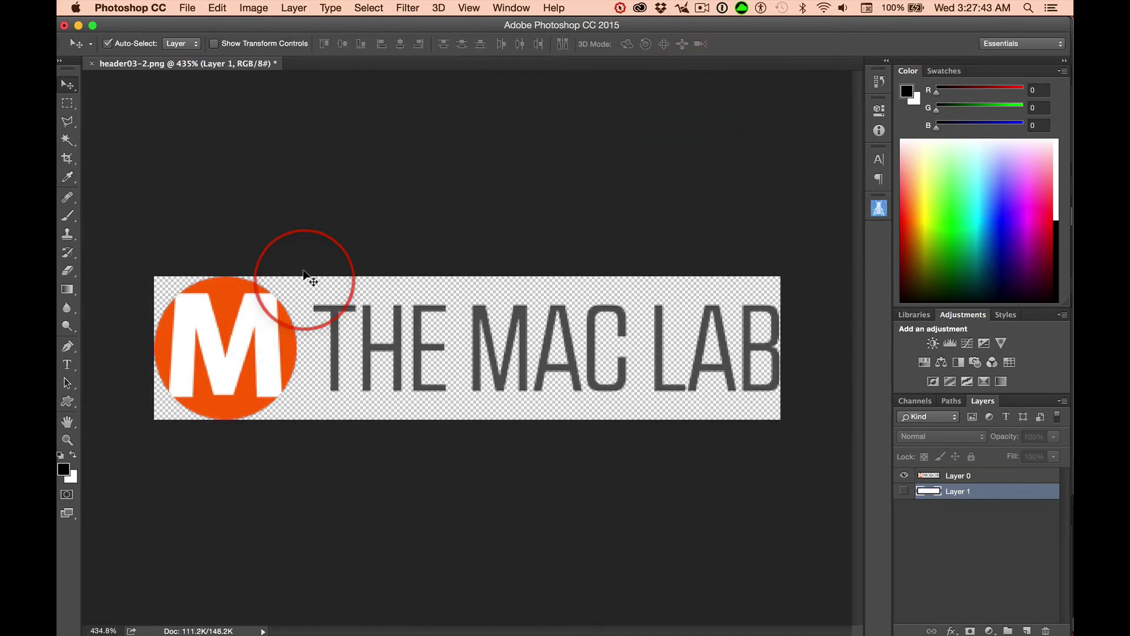
# Step: View the logo at 100% and confirm in Image Size that it is 408 × 93 pixels
pyautogui.press('super')
pyautogui.press('super+1')
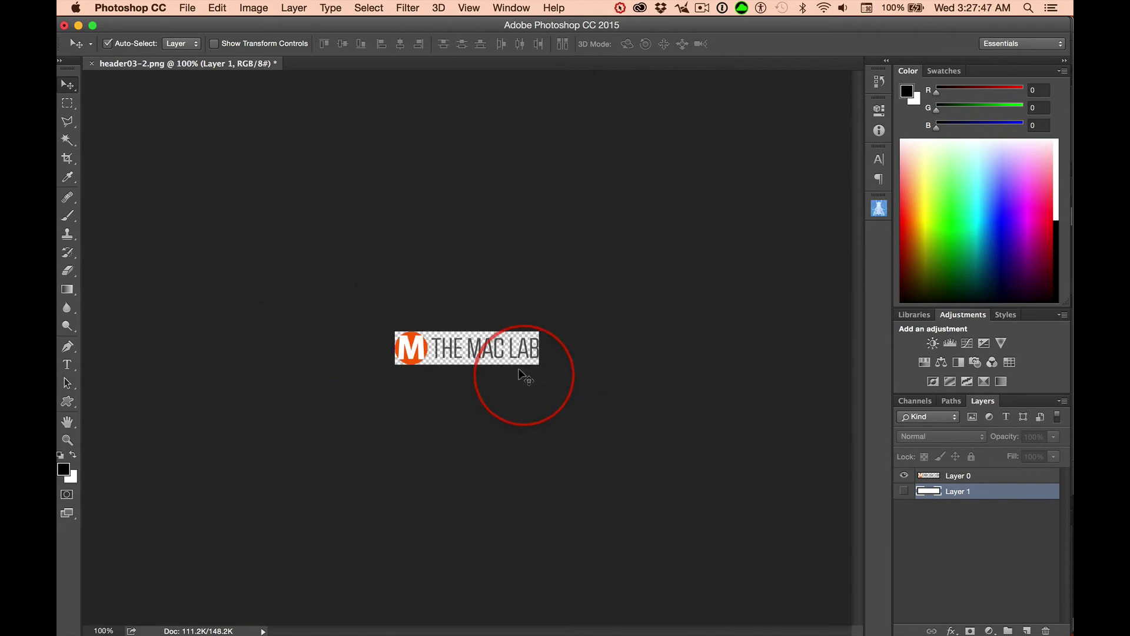
pyautogui.press('alt+super+i')
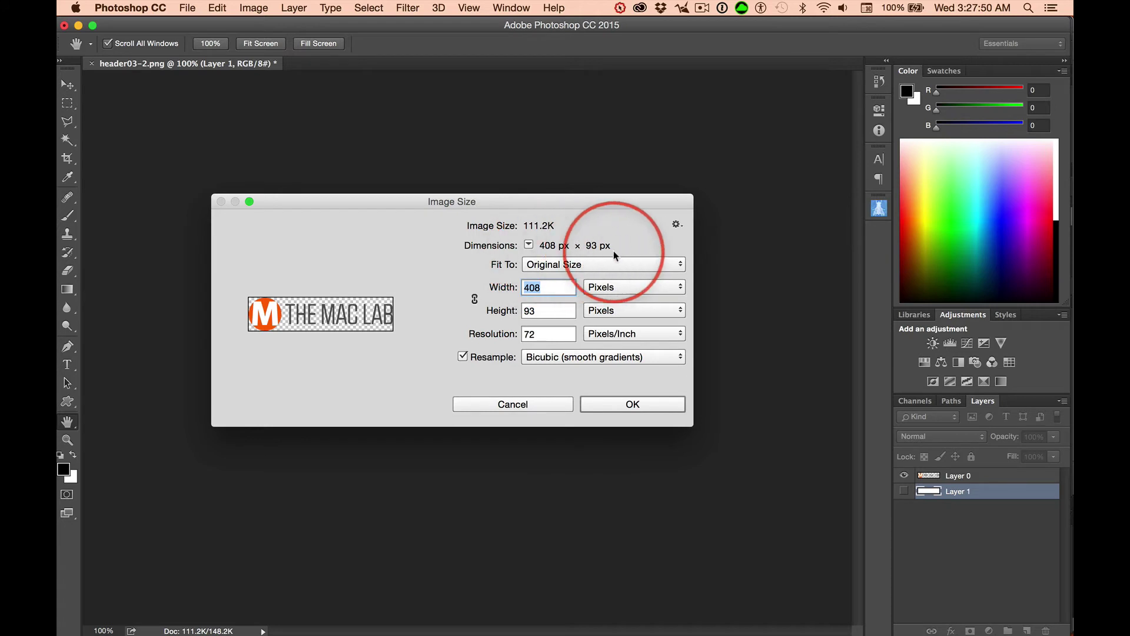
pyautogui.moveTo(327, 291)
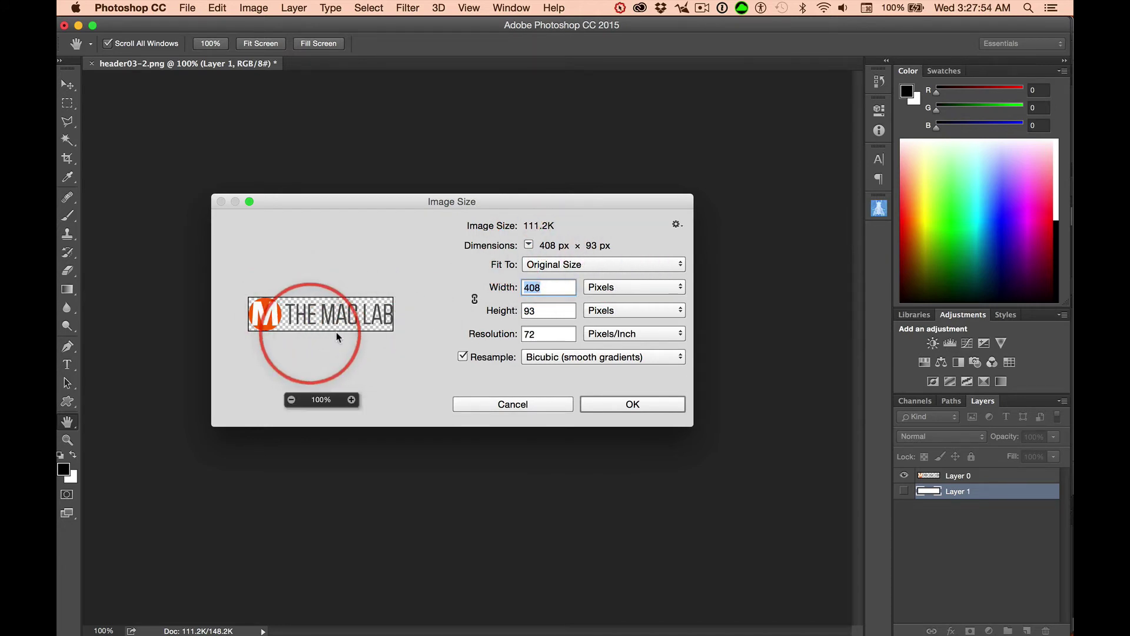
pyautogui.click(541, 405)
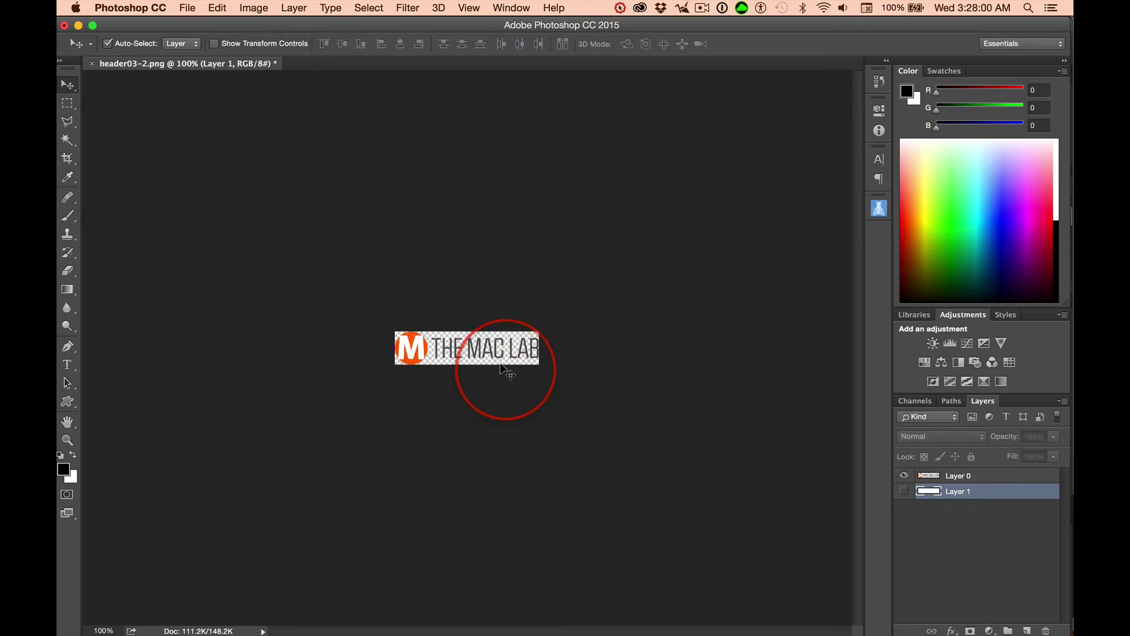
# Step: Open Save for Web and choose the PNG-24 preset with Transparency enabled
pyautogui.press('alt+shift+super')
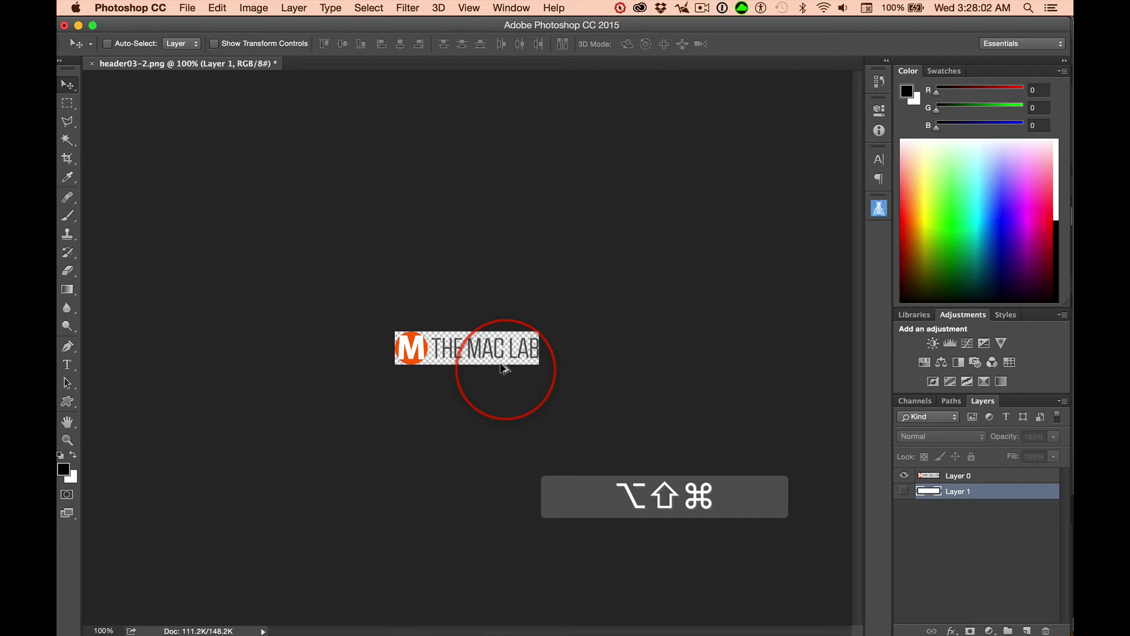
pyautogui.press('alt+shift+super+s')
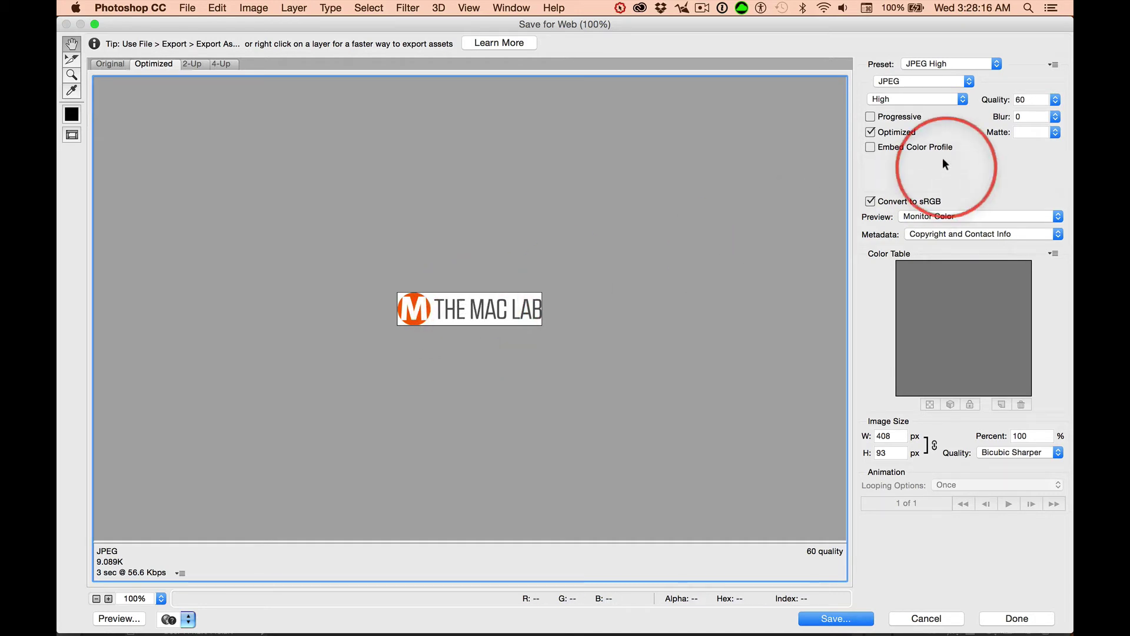
pyautogui.click(953, 63)
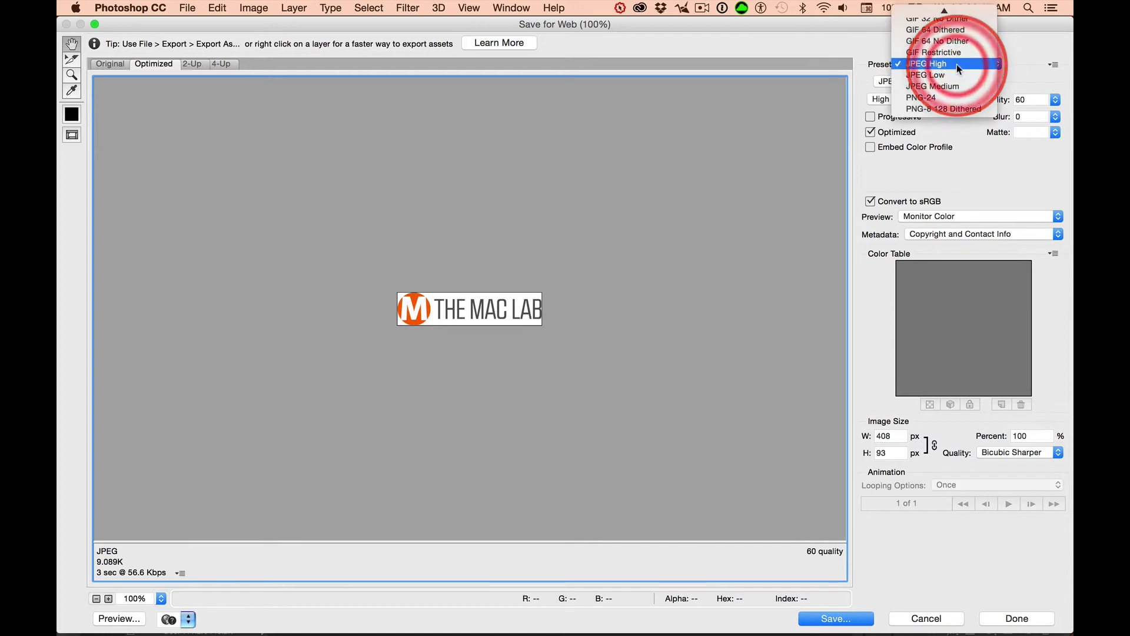
pyautogui.click(915, 97)
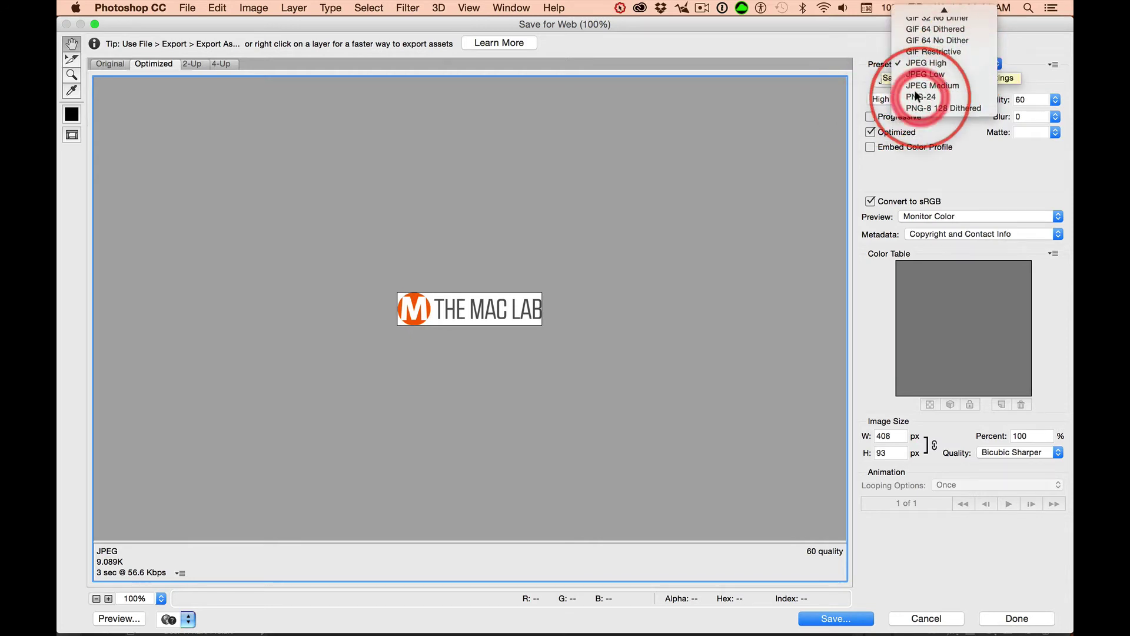
# Step: Save the optimized PNG-24 logo to the Desktop as header03-2.png
pyautogui.click(845, 616)
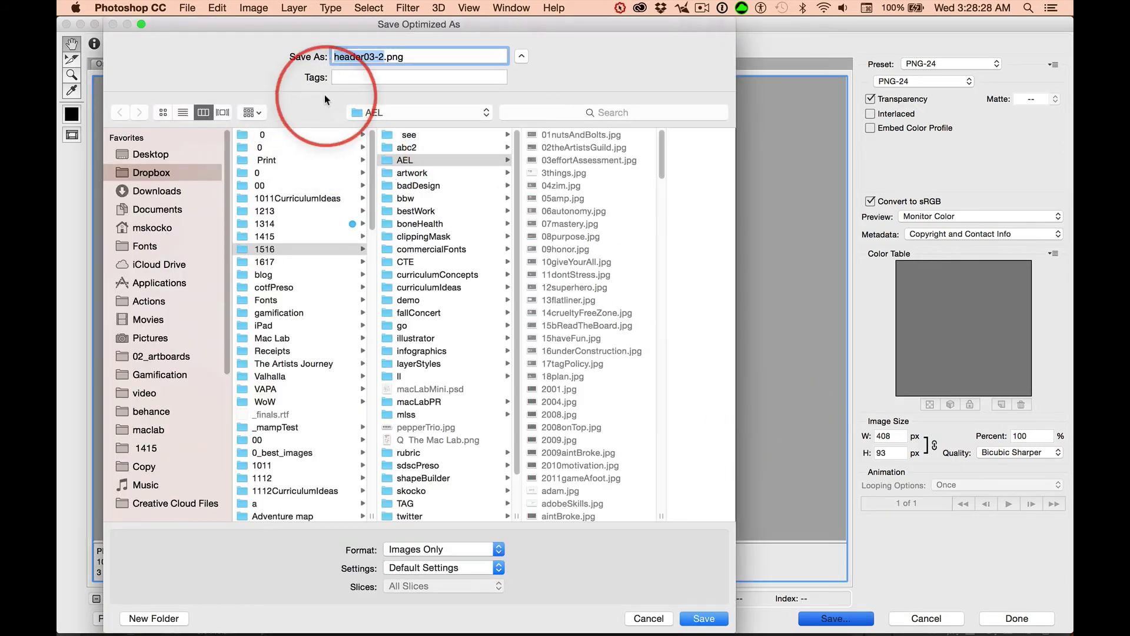
pyautogui.click(151, 154)
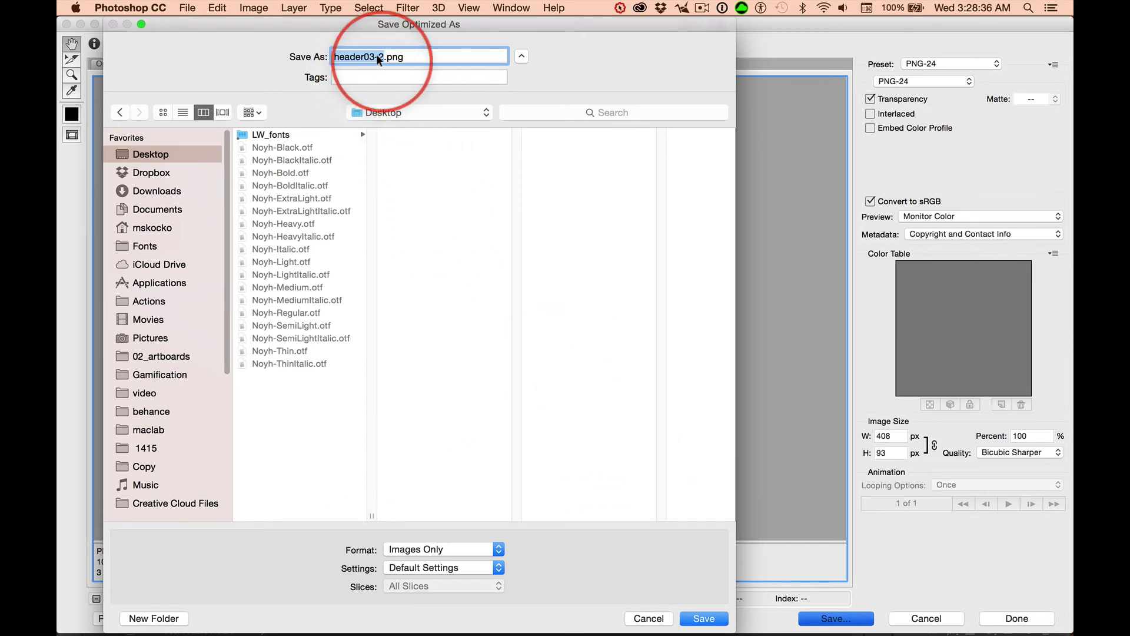
pyautogui.click(702, 618)
# Step: Switch to Chrome and open Divi Theme Options from the Five Alive site's dashboard
pyautogui.press('super')
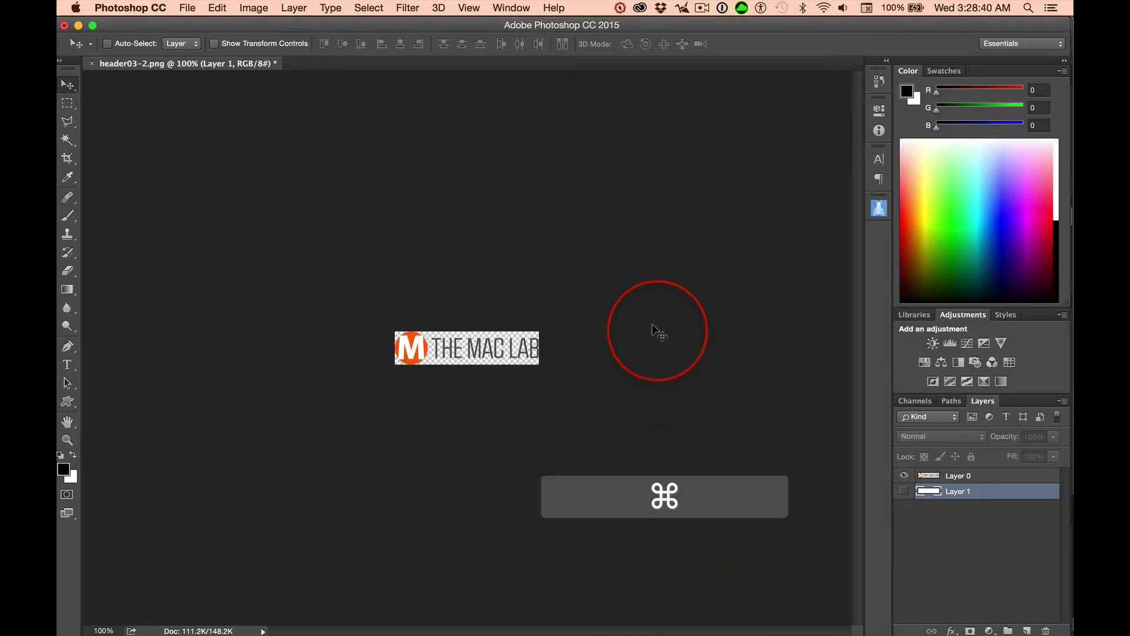
pyautogui.press('super+Tab')
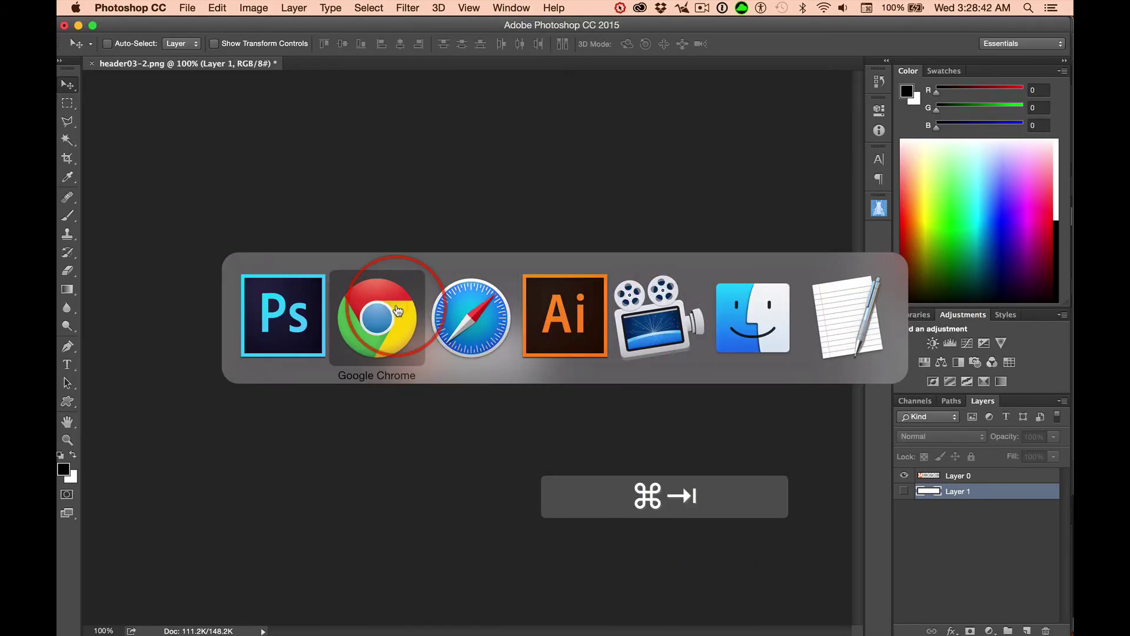
pyautogui.click(378, 316)
pyautogui.click(385, 171)
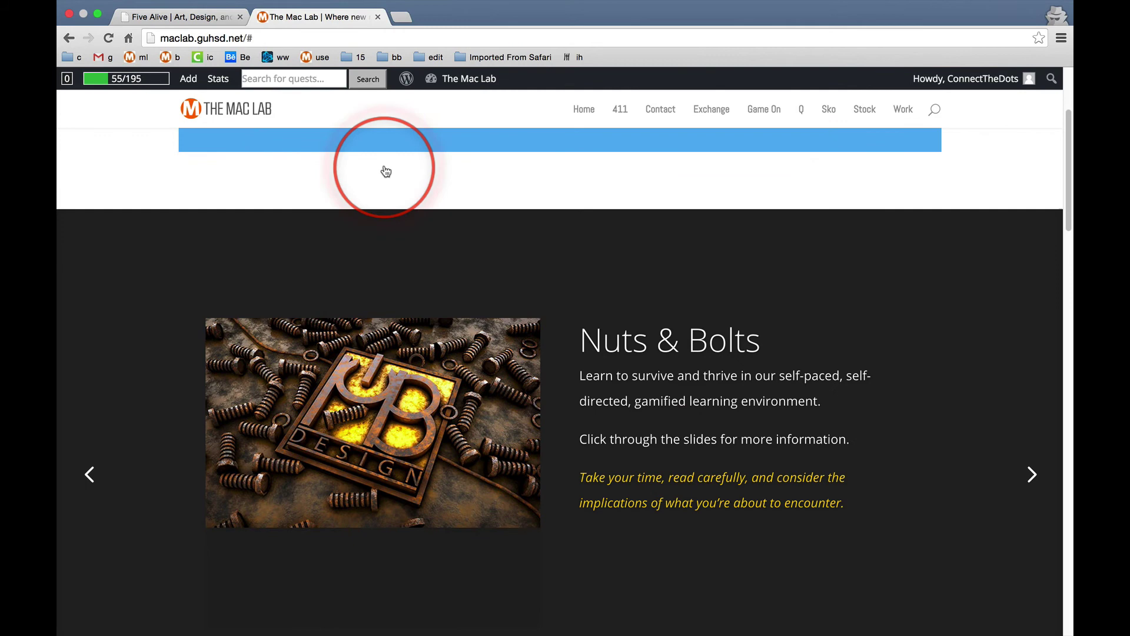
pyautogui.click(177, 21)
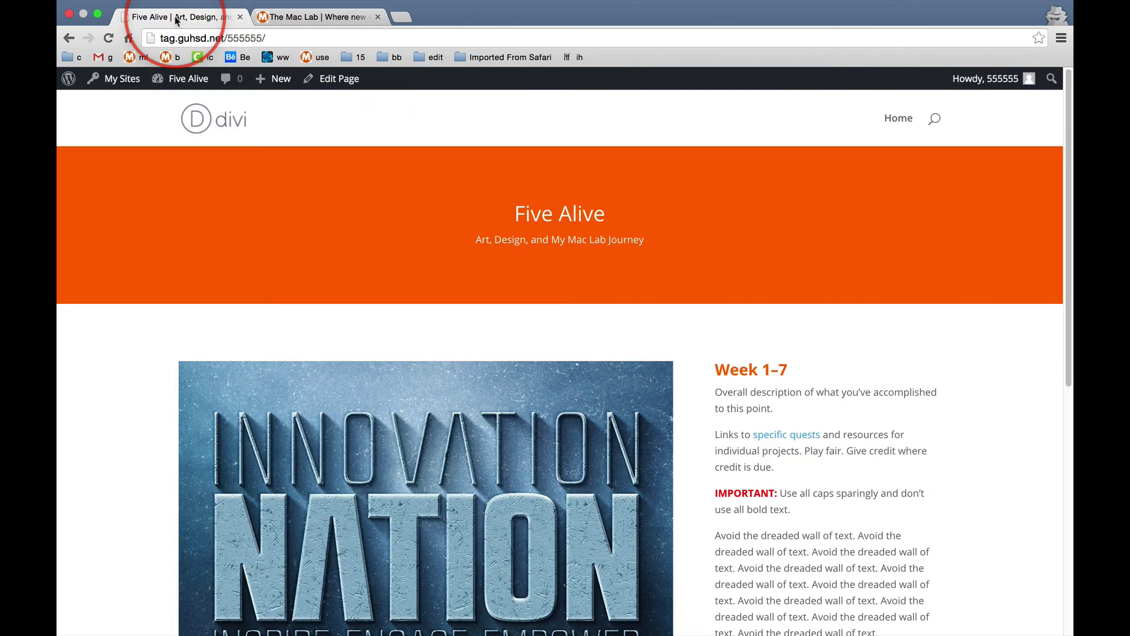
pyautogui.moveTo(187, 83)
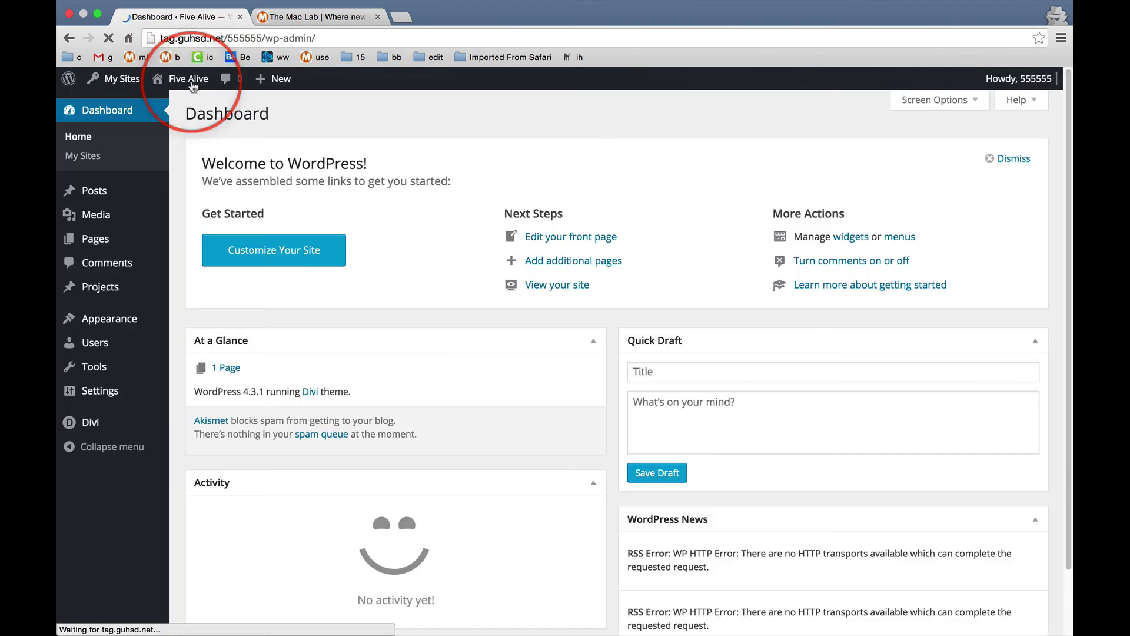
pyautogui.click(88, 424)
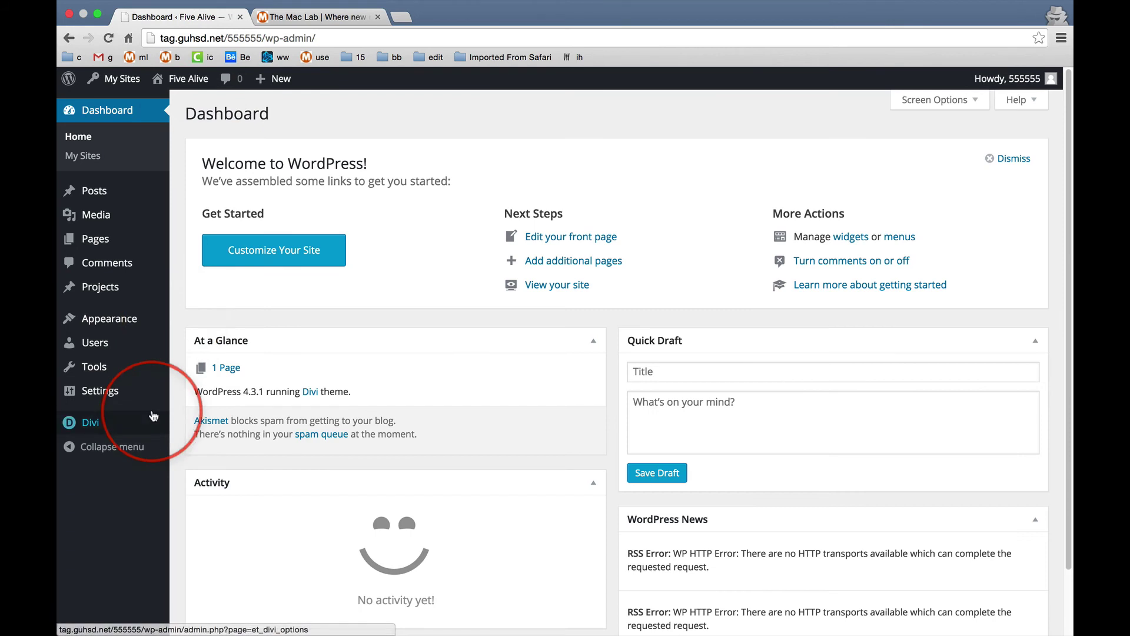
pyautogui.click(89, 423)
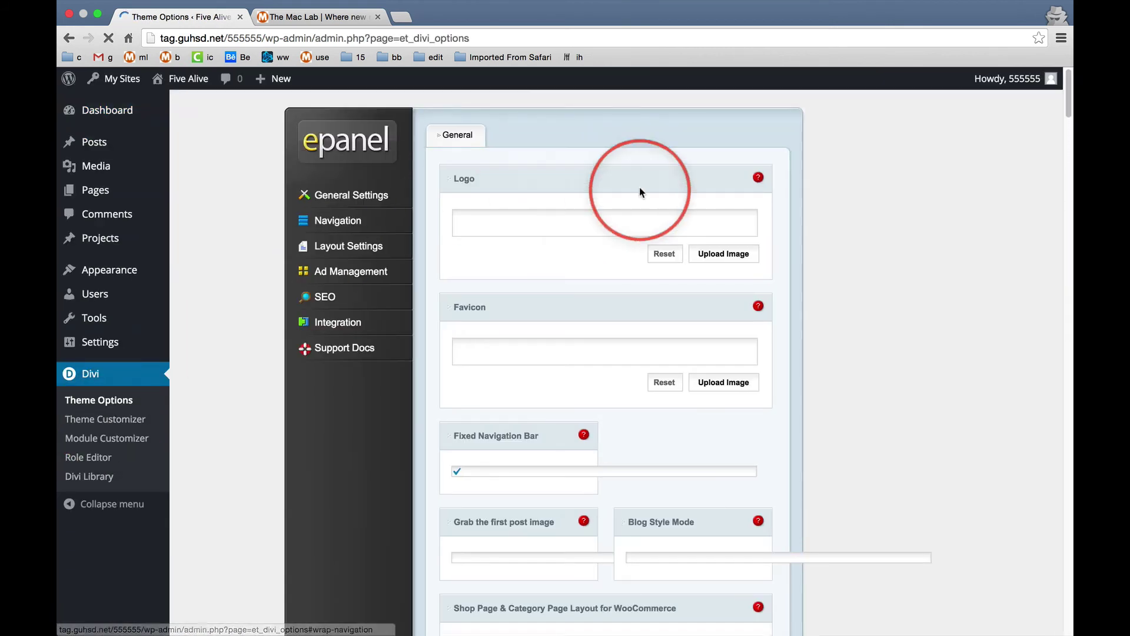
# Step: Upload header03-2.png from the Desktop and set it as the Divi logo
pyautogui.click(605, 221)
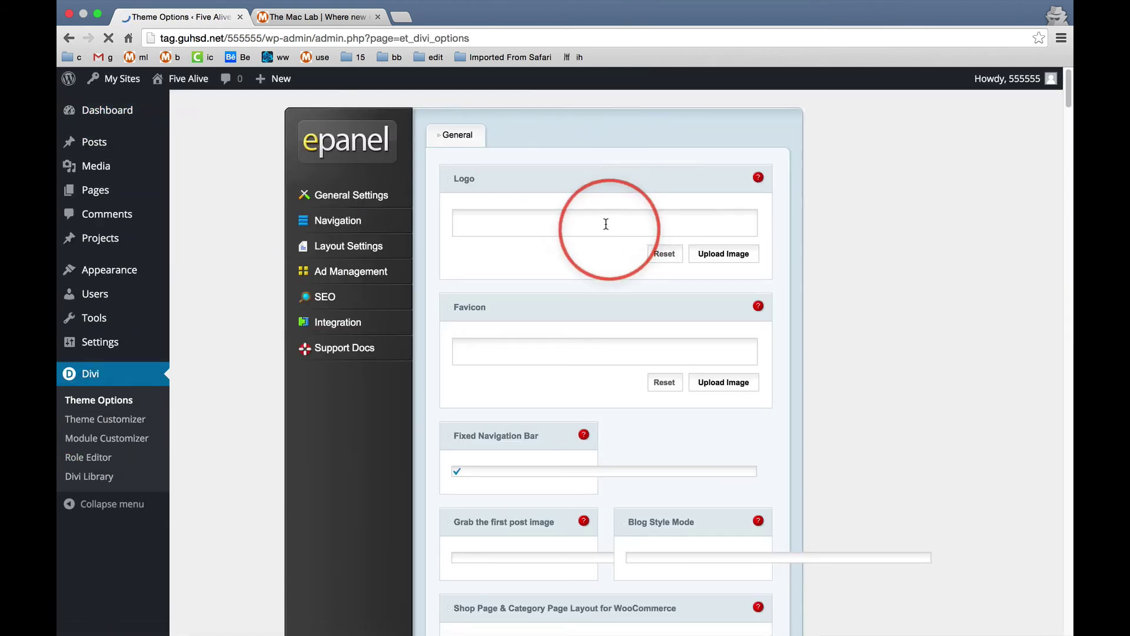
pyautogui.click(723, 254)
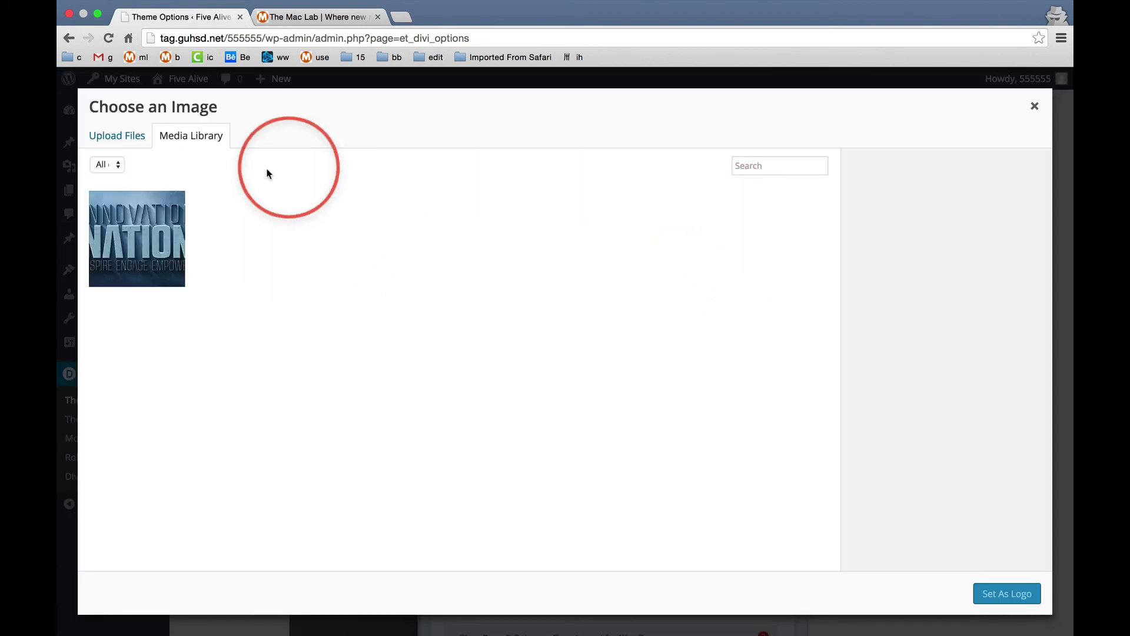
pyautogui.click(108, 145)
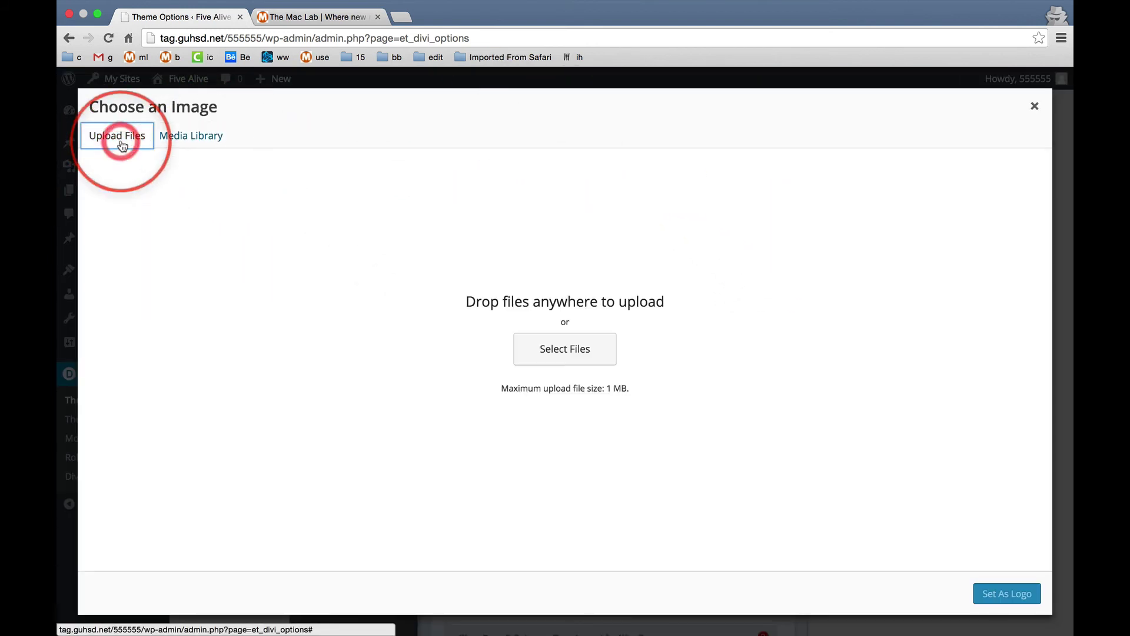
pyautogui.click(577, 353)
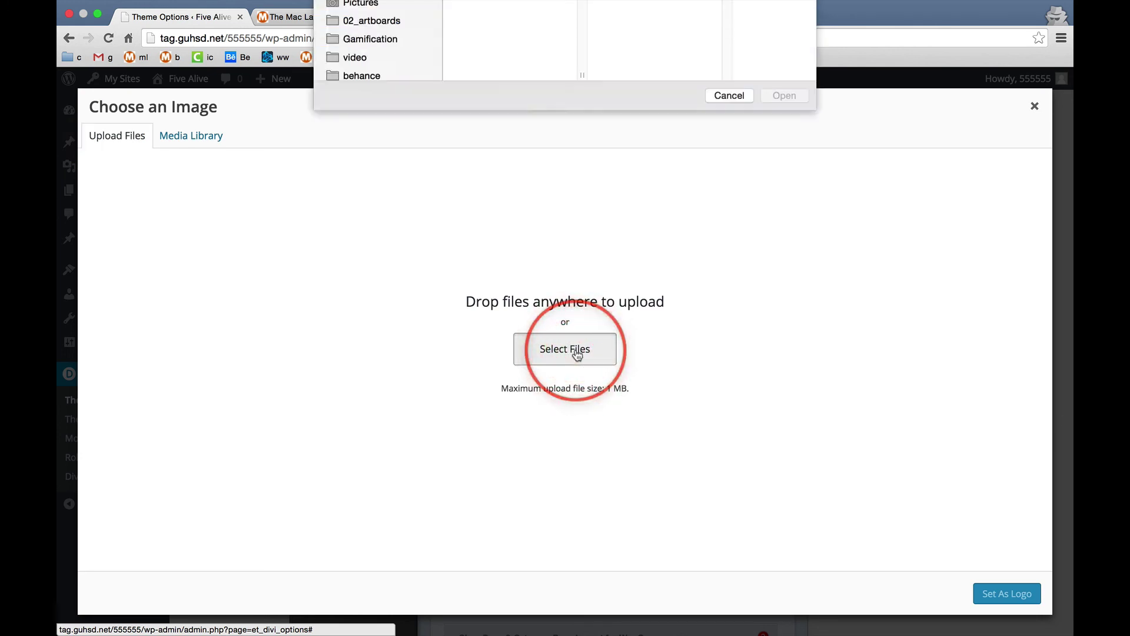
pyautogui.click(353, 59)
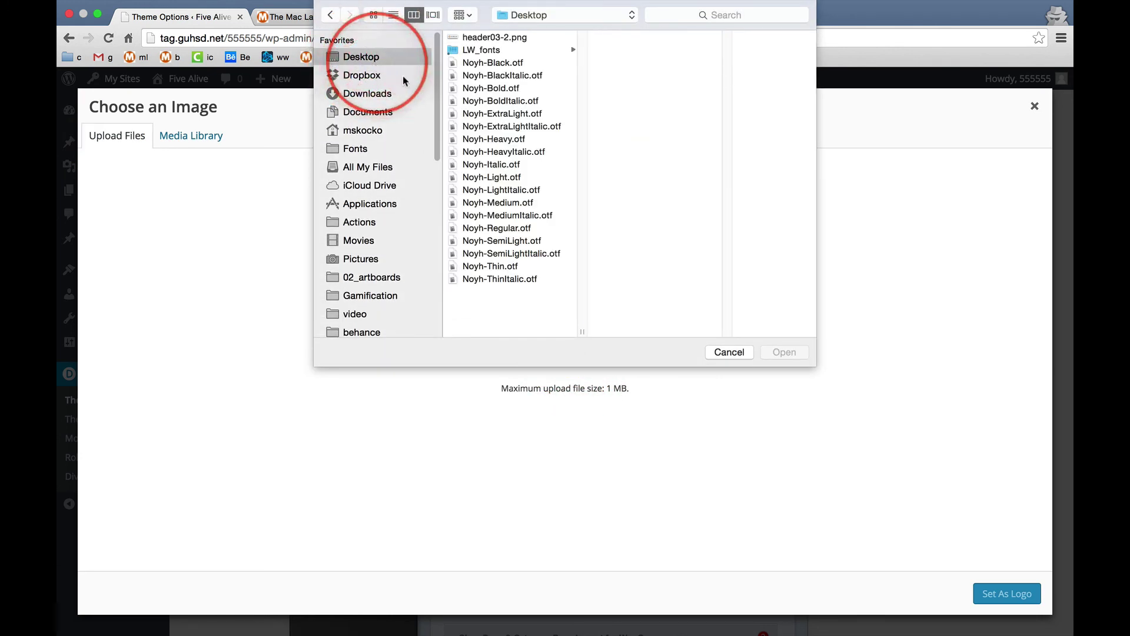
pyautogui.click(469, 38)
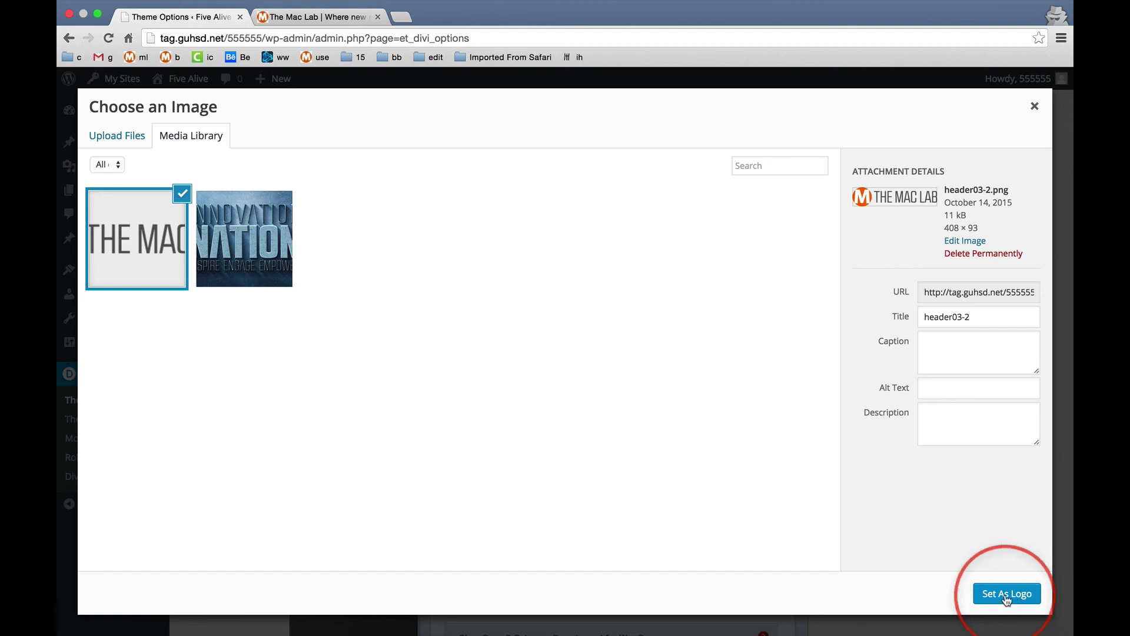
pyautogui.click(1017, 605)
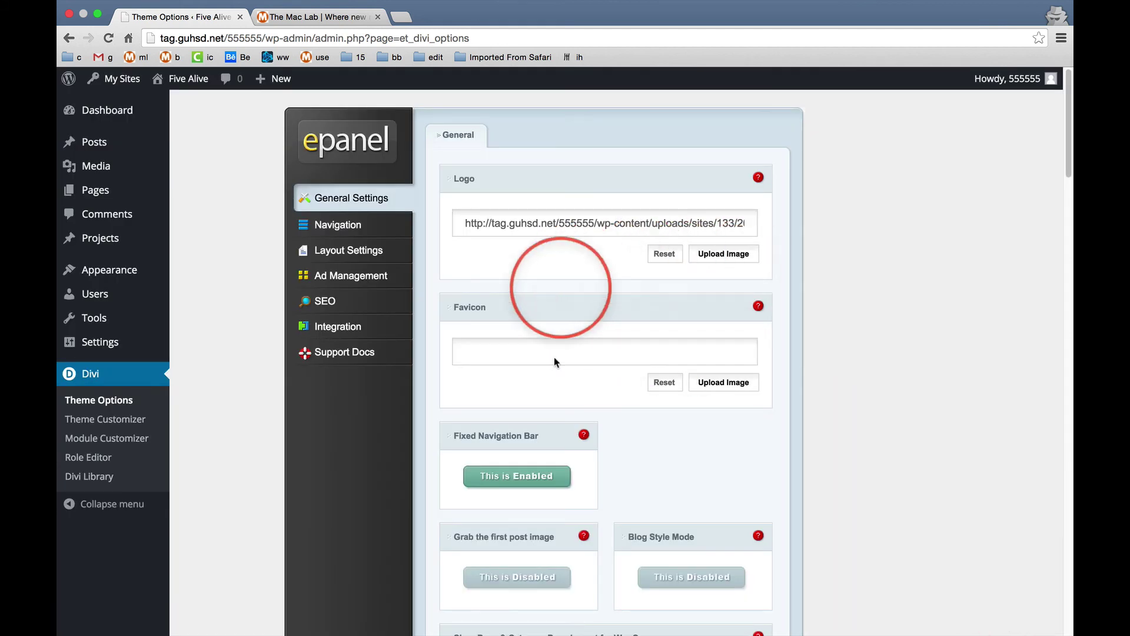
# Step: Save the Divi theme options and visit the live Five Alive site
pyautogui.scroll(-10, 570, 415)
pyautogui.scroll(-10, 571, 415)
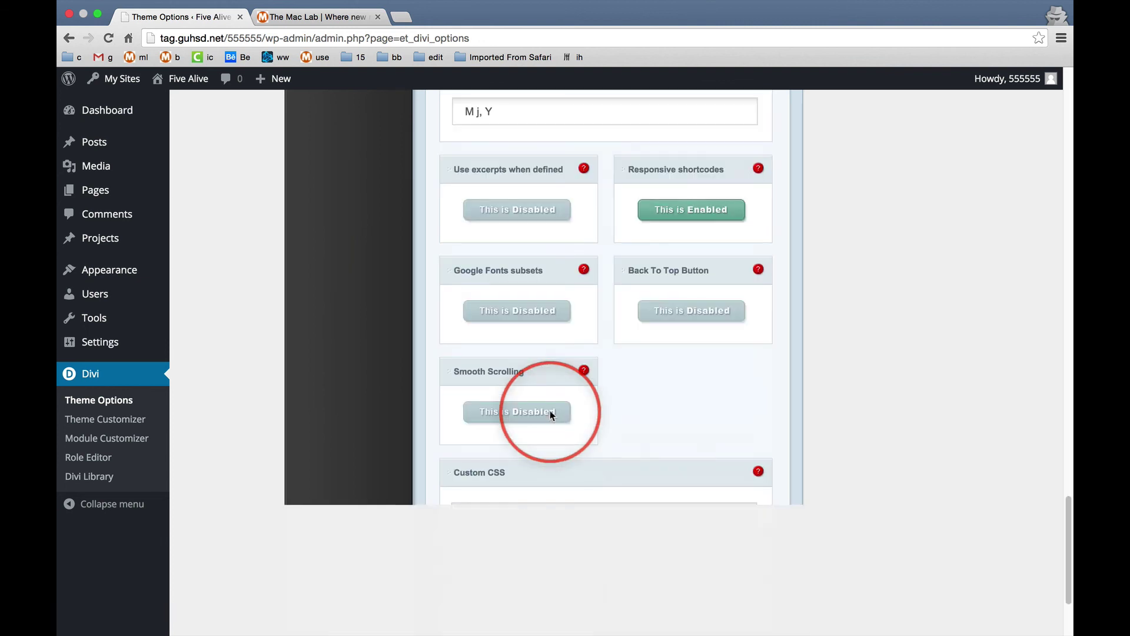
pyautogui.click(761, 528)
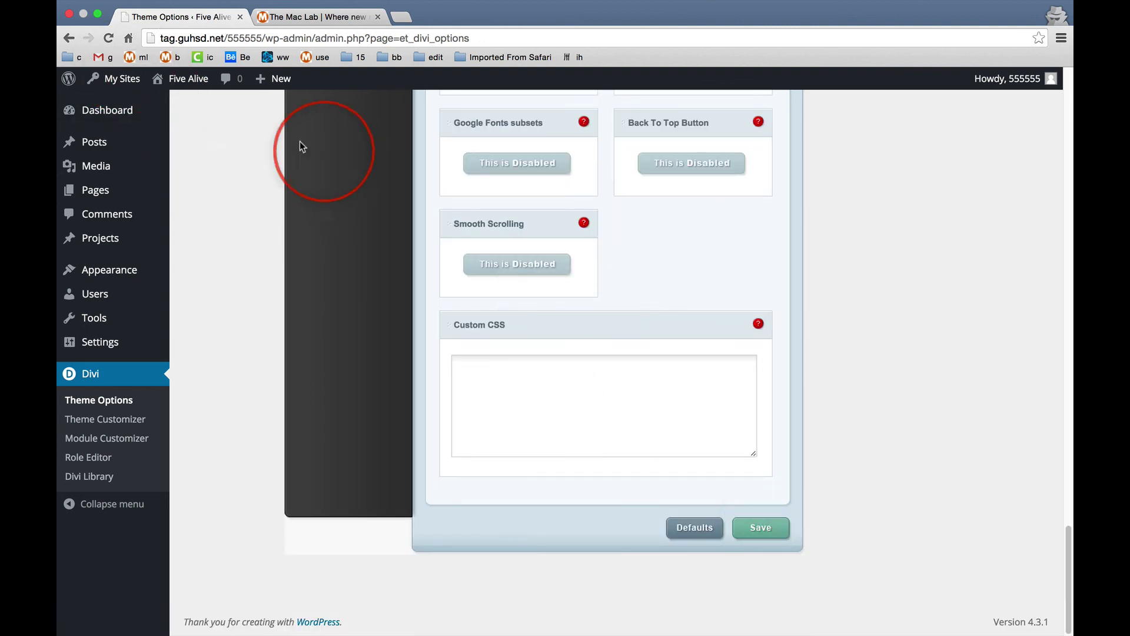
pyautogui.click(193, 84)
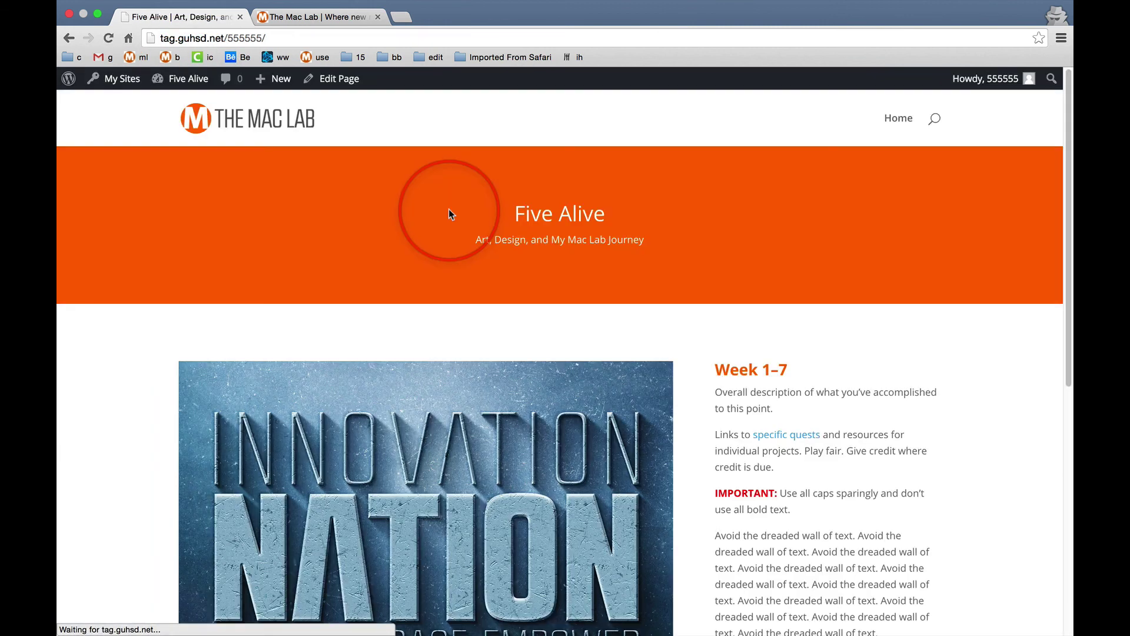
pyautogui.click(249, 119)
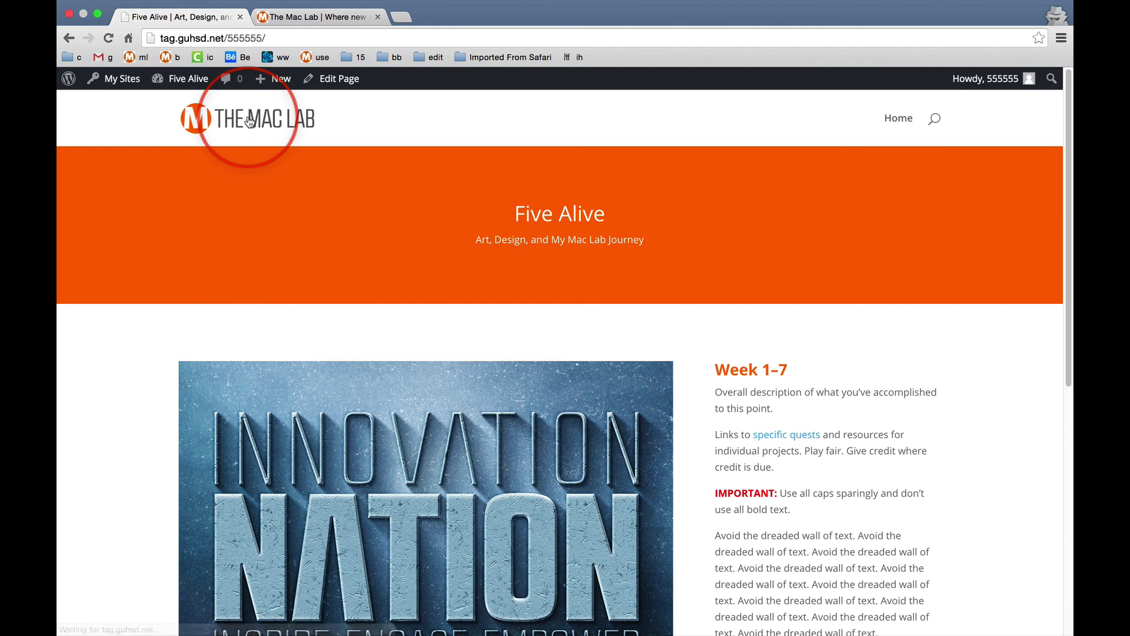